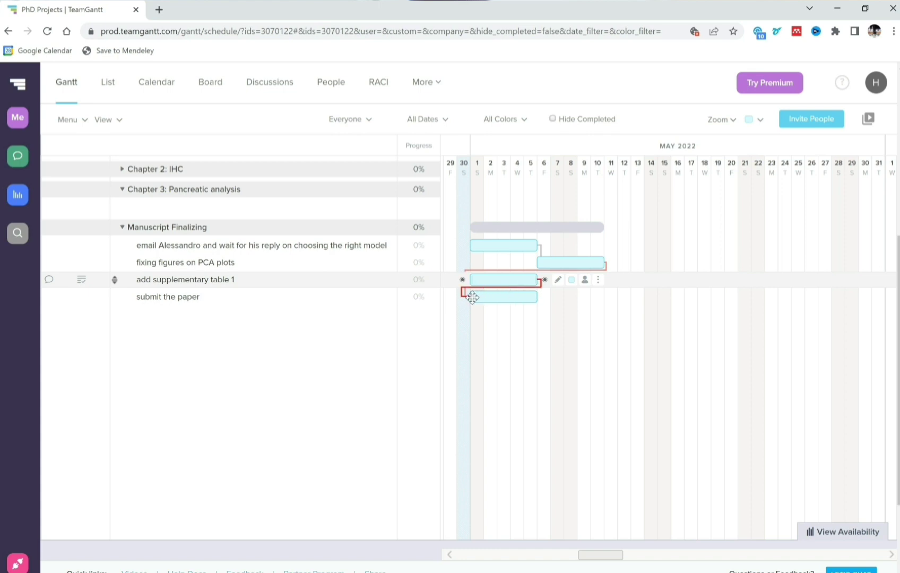
Link 'submit the paper' after 'add supplementary table 1' and extend the email task to May 9
{"action": "left_click_drag", "start_coordinate": [471, 298], "coordinate": [646, 296]}
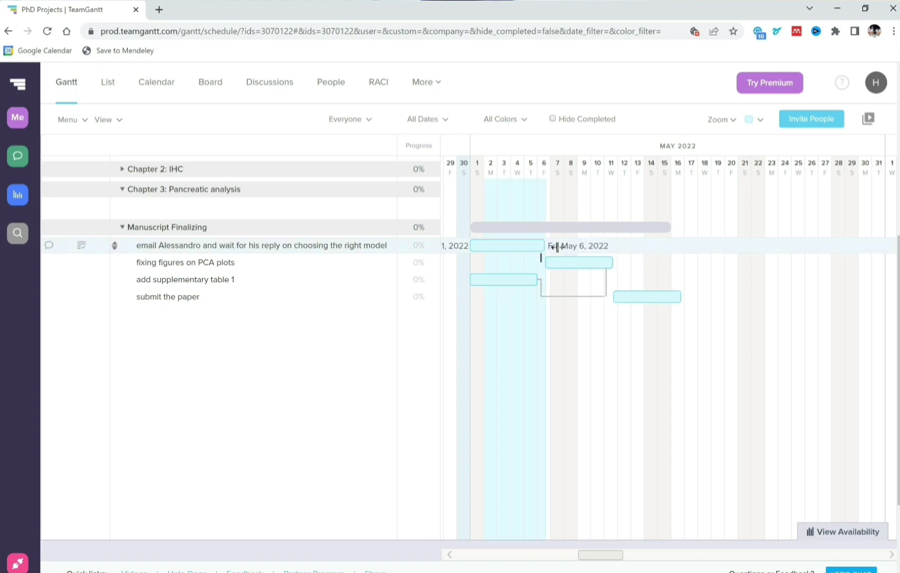
{"action": "left_click_drag", "start_coordinate": [557, 246], "coordinate": [631, 245]}
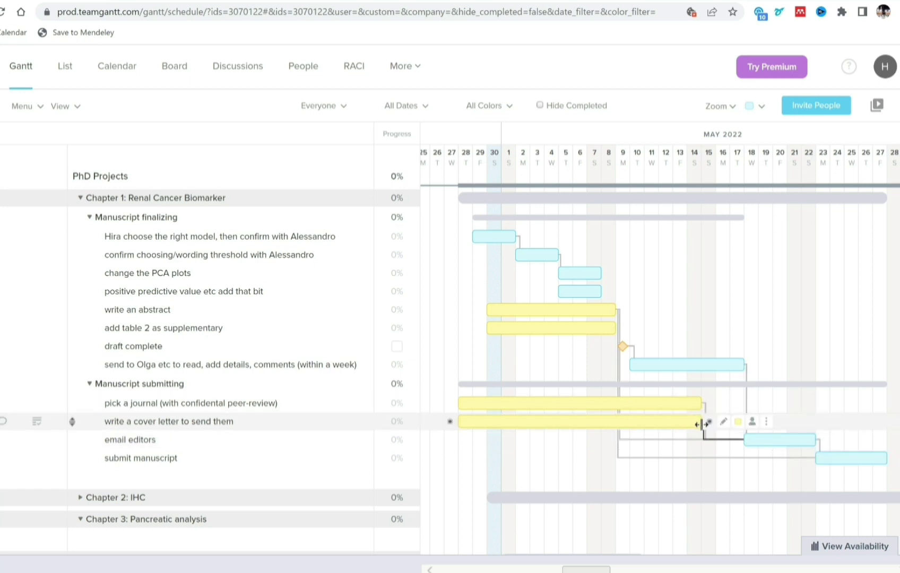
Set the cover letter task's end date to Monday, May 16
{"action": "left_click_drag", "start_coordinate": [702, 421], "coordinate": [818, 423]}
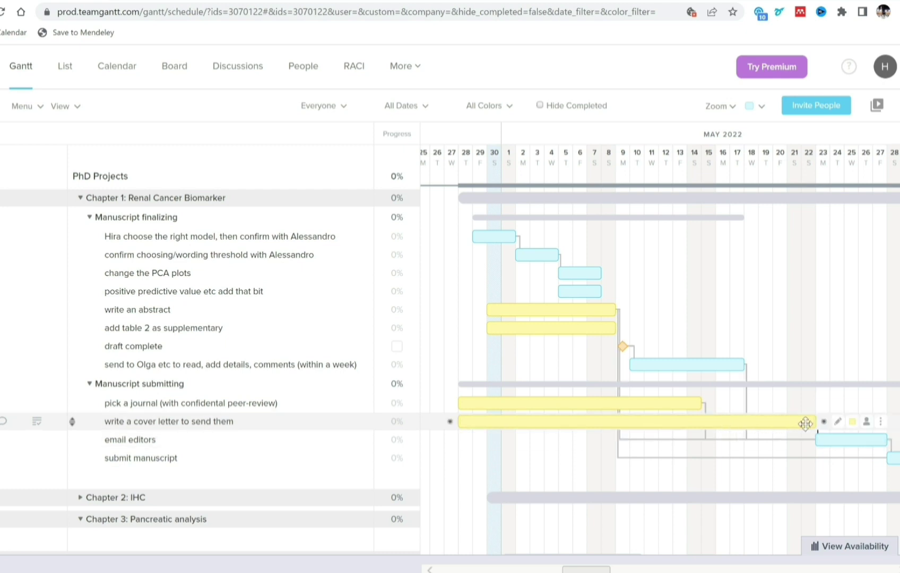
{"action": "left_click_drag", "start_coordinate": [817, 424], "coordinate": [737, 423]}
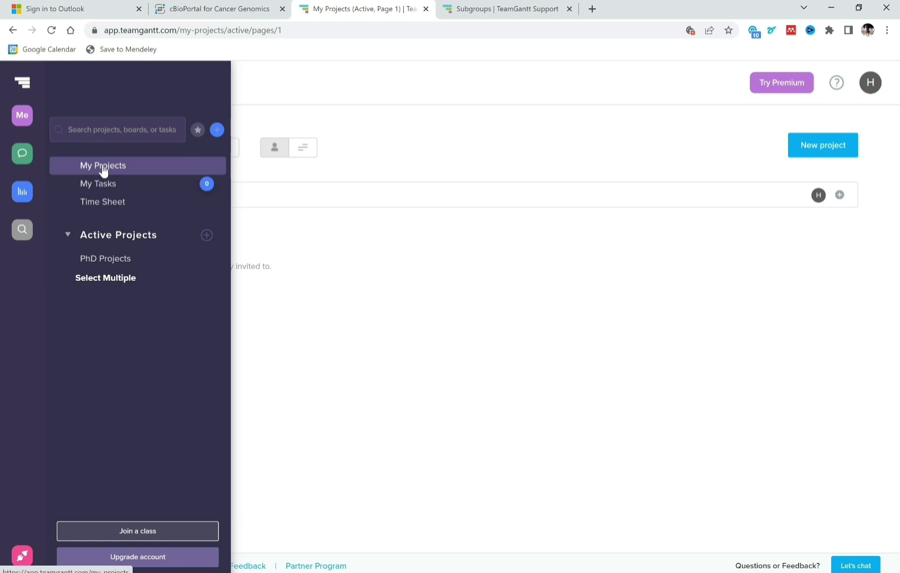
Reopen the PhD Projects Gantt chart from Active Projects
{"action": "key", "text": "ctrl+a"}
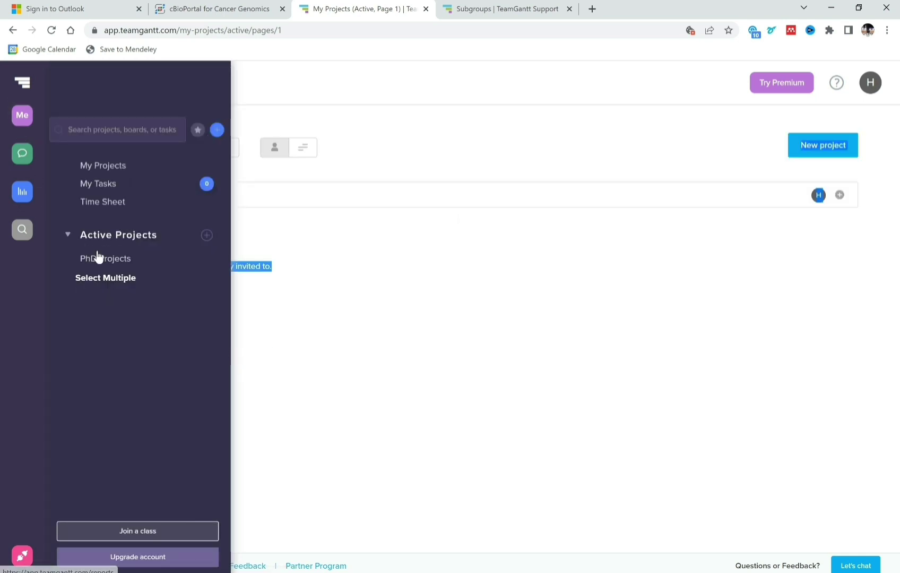
{"action": "left_click", "coordinate": [98, 257]}
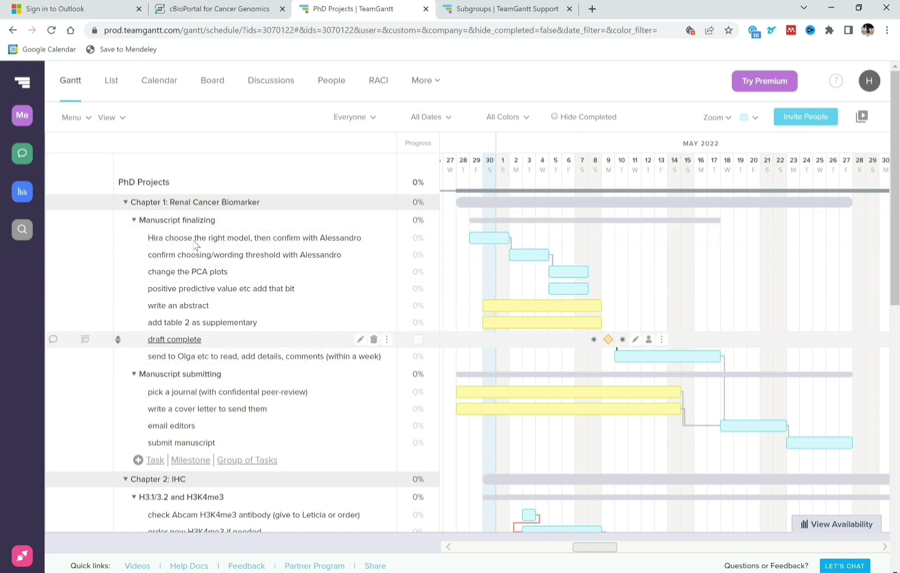
Collapse Chapter 1 and Chapter 2: IHC, then re-expand Chapter 1 to show its tasks
{"action": "left_click", "coordinate": [126, 202]}
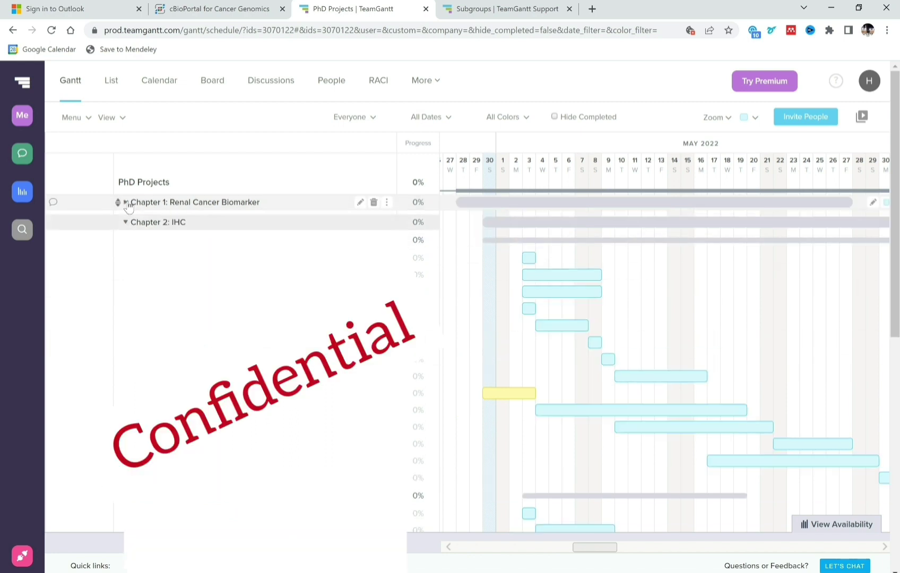
{"action": "left_click", "coordinate": [126, 222]}
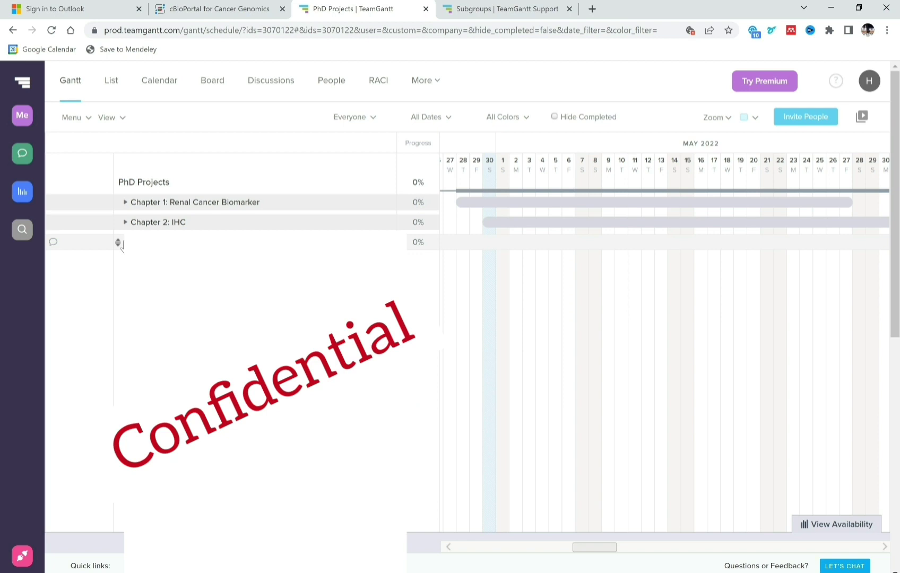
{"action": "left_click", "coordinate": [125, 203]}
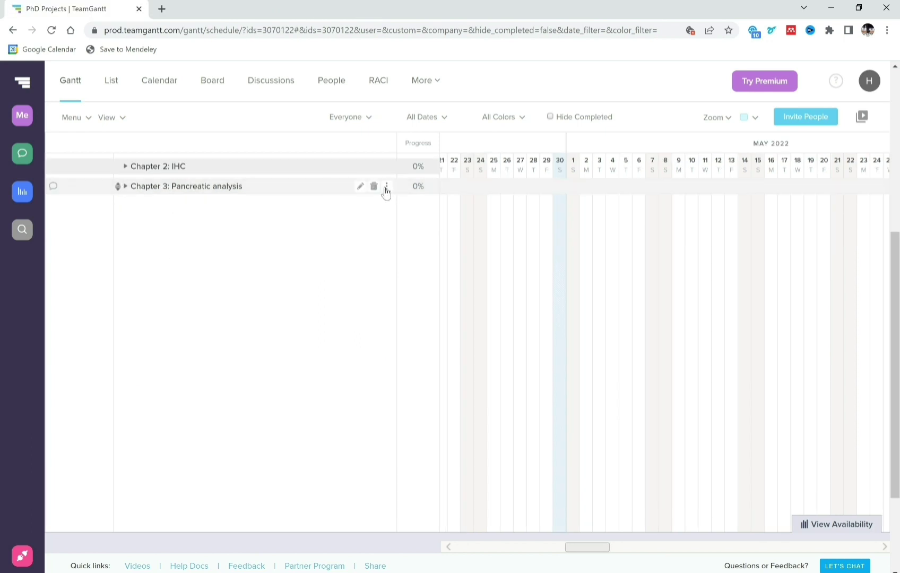
Insert a 'Manuscript Finalizing' group below Chapter 3 and add a blank task row to it
{"action": "left_click", "coordinate": [387, 188]}
{"action": "left_click", "coordinate": [434, 235]}
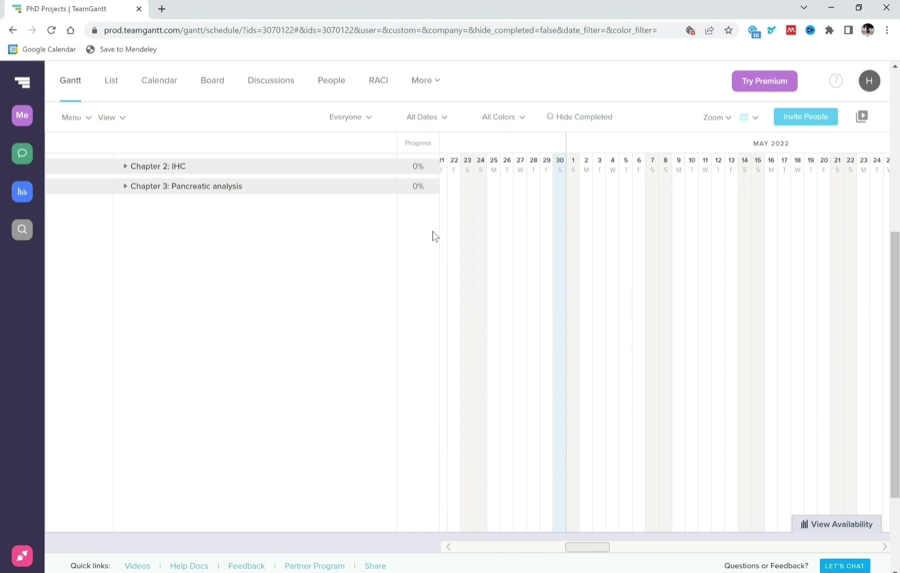
{"action": "type", "text": "Chap"}
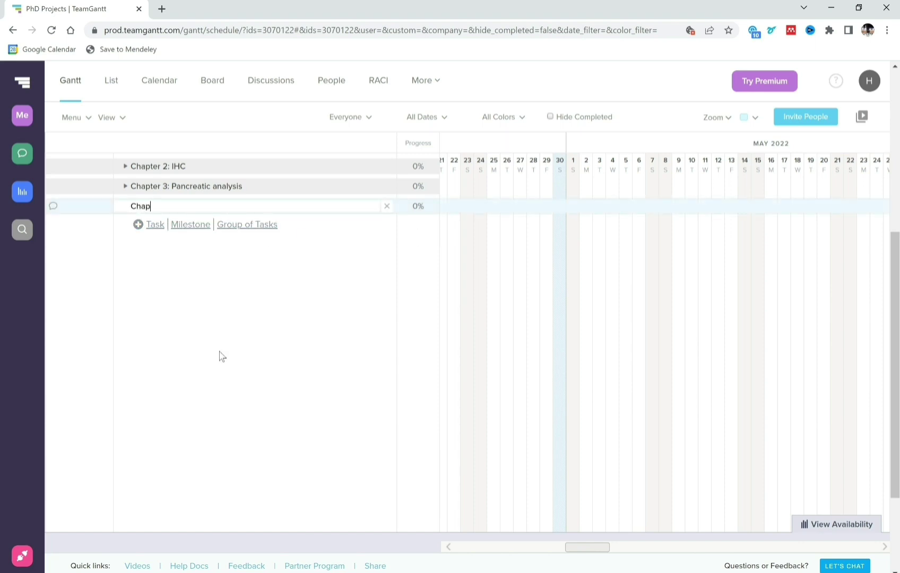
{"action": "type", "text": "anuscript Finalizing"}
{"action": "key", "text": "Return"}
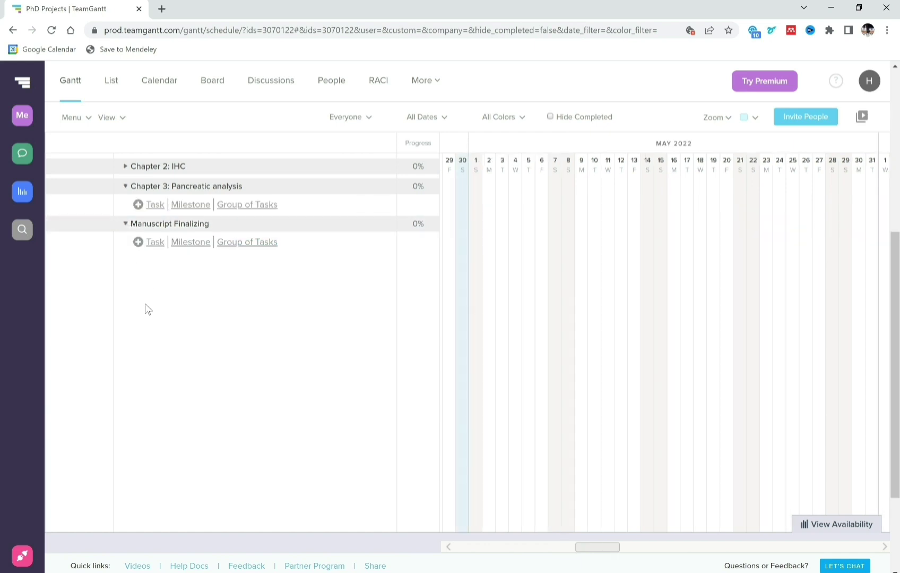
{"action": "left_click", "coordinate": [156, 243]}
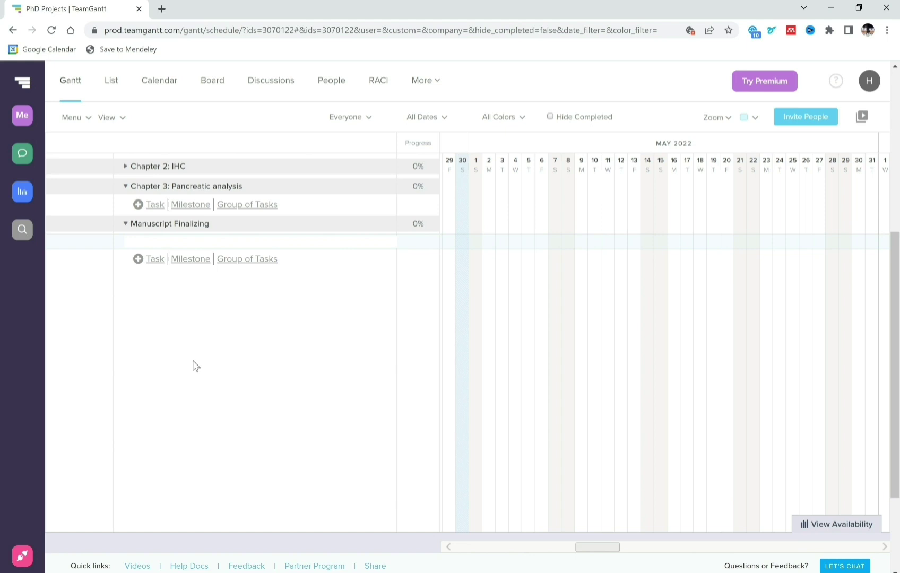
Add an email task about choosing the right model and a 'fixing figures on PCA plots' task
{"action": "type", "text": "email Alessandro and wait for his reply on "}
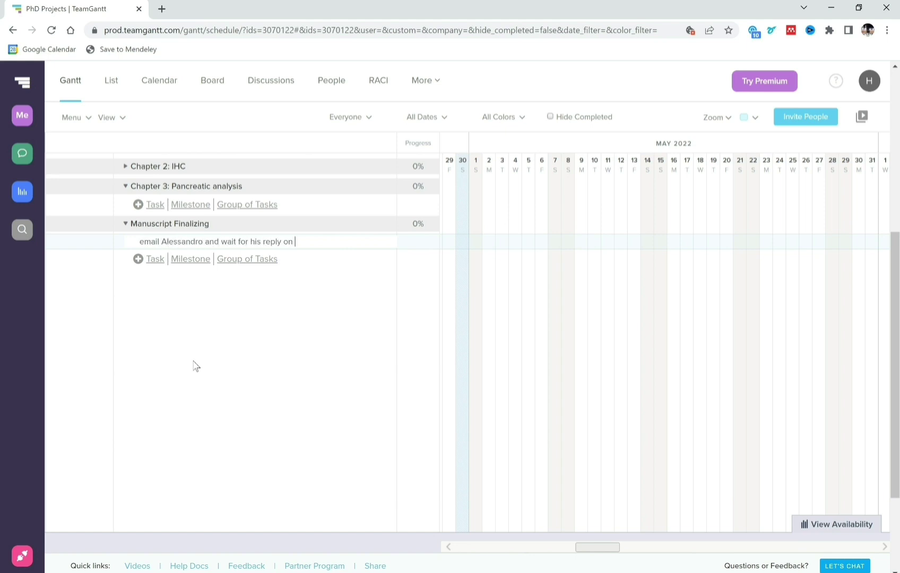
{"action": "type", "text": "choosing the right model"}
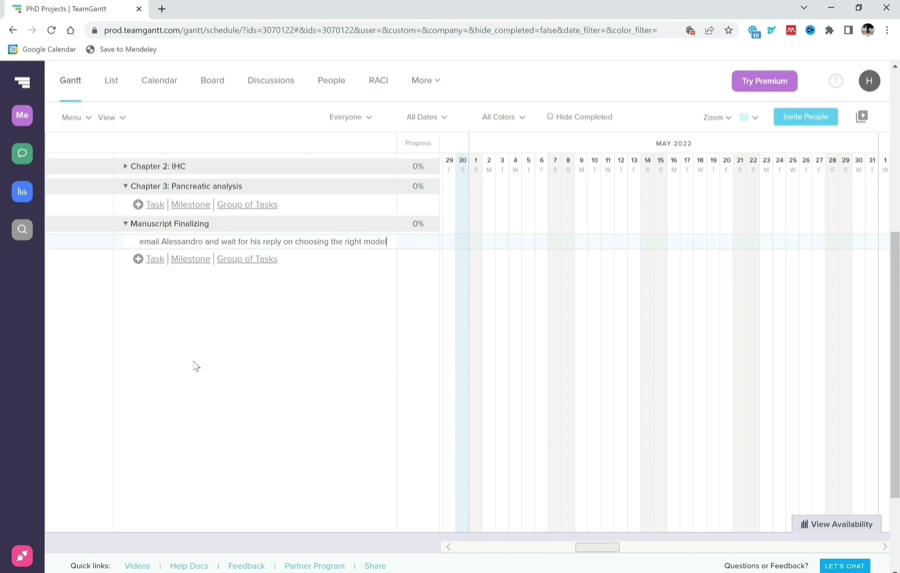
{"action": "key", "text": "Return"}
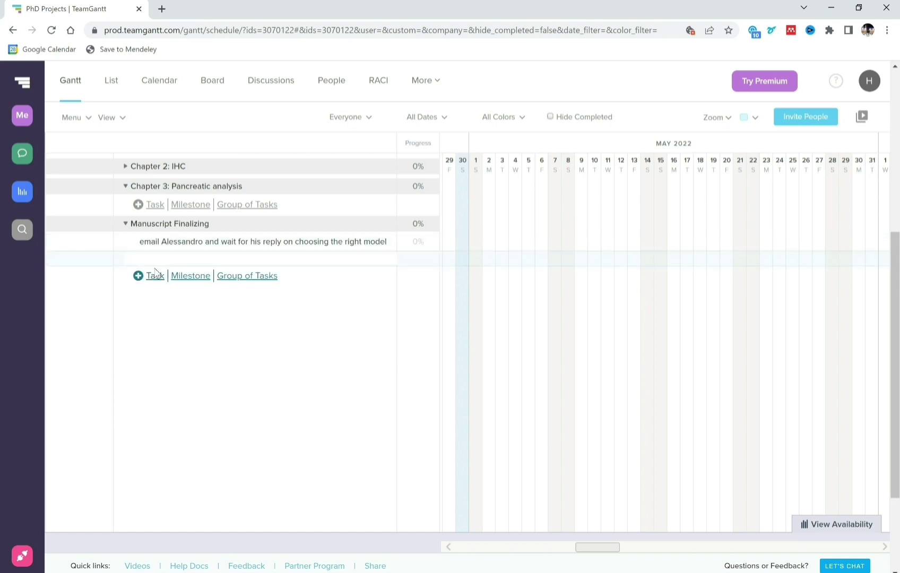
{"action": "type", "text": "fixing f"}
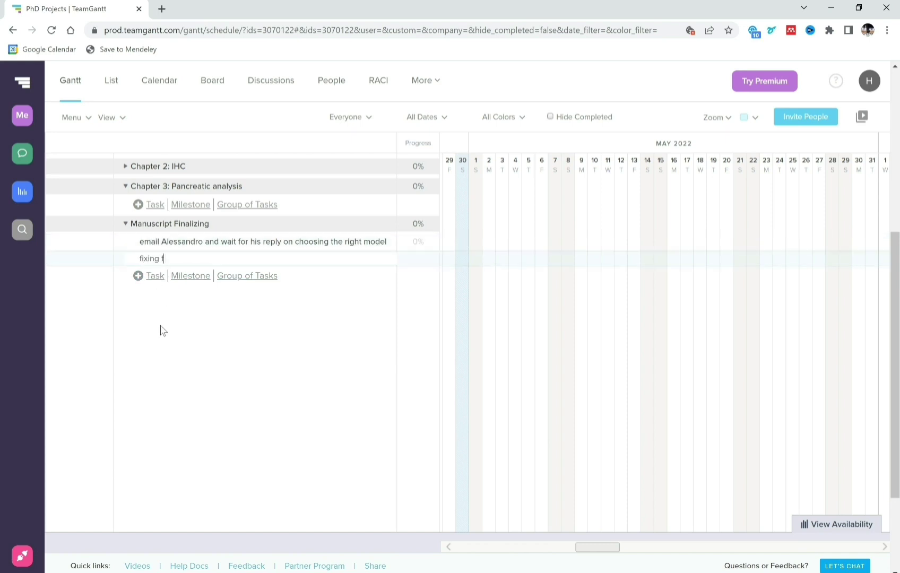
{"action": "type", "text": "igures on PCA plots"}
{"action": "key", "text": "Return"}
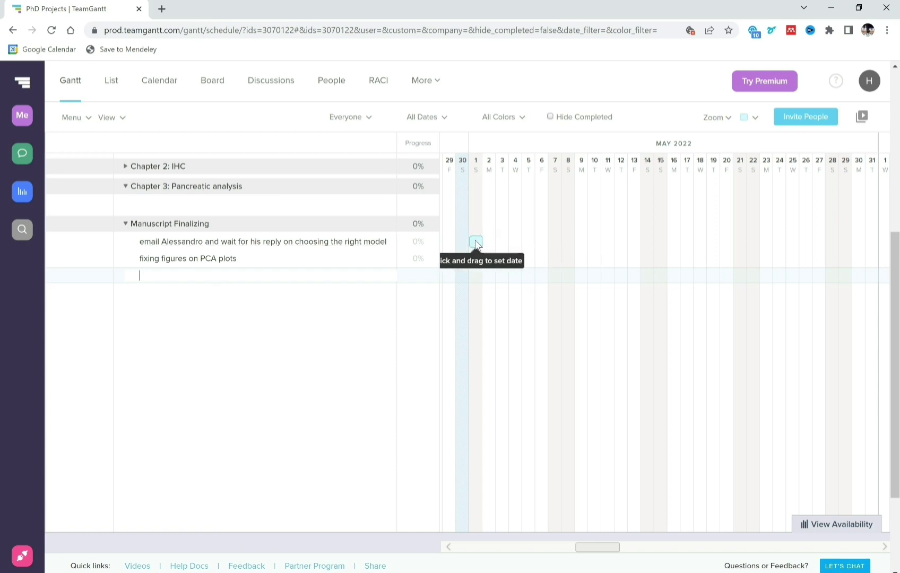
Schedule the email task May 1–5 and link 'fixing figures on PCA plots' after it, May 6–10
{"action": "left_click_drag", "start_coordinate": [477, 244], "coordinate": [535, 245]}
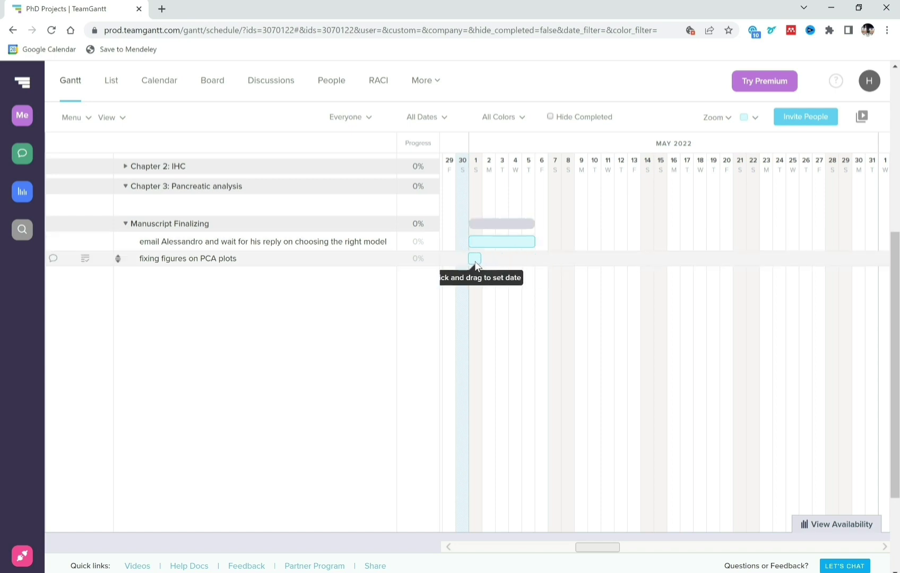
{"action": "left_click_drag", "start_coordinate": [476, 264], "coordinate": [535, 269]}
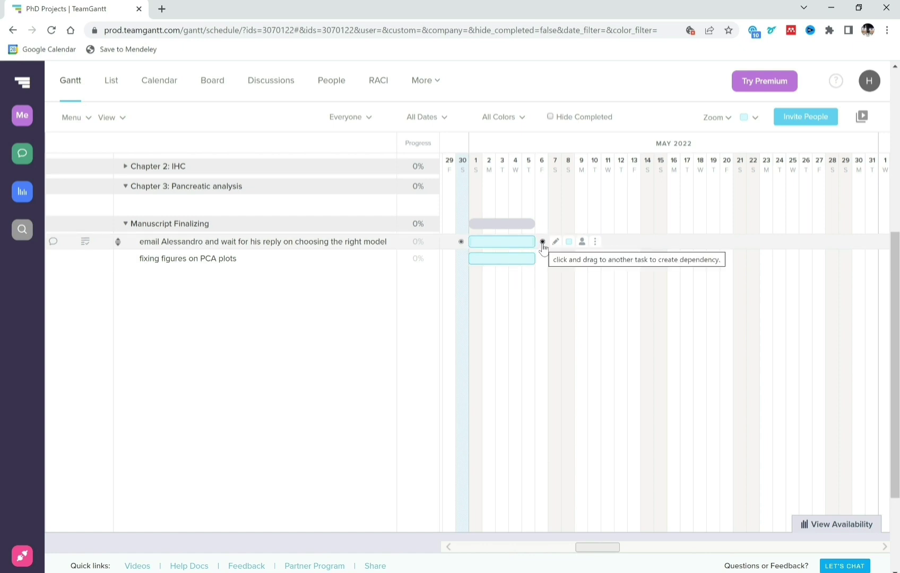
{"action": "left_click_drag", "start_coordinate": [543, 243], "coordinate": [471, 258]}
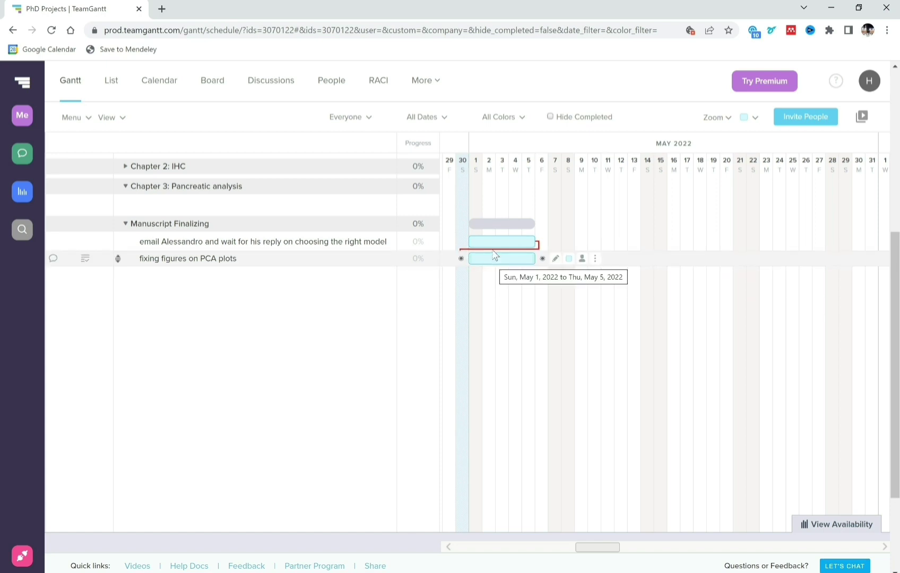
{"action": "left_click_drag", "start_coordinate": [490, 258], "coordinate": [557, 263]}
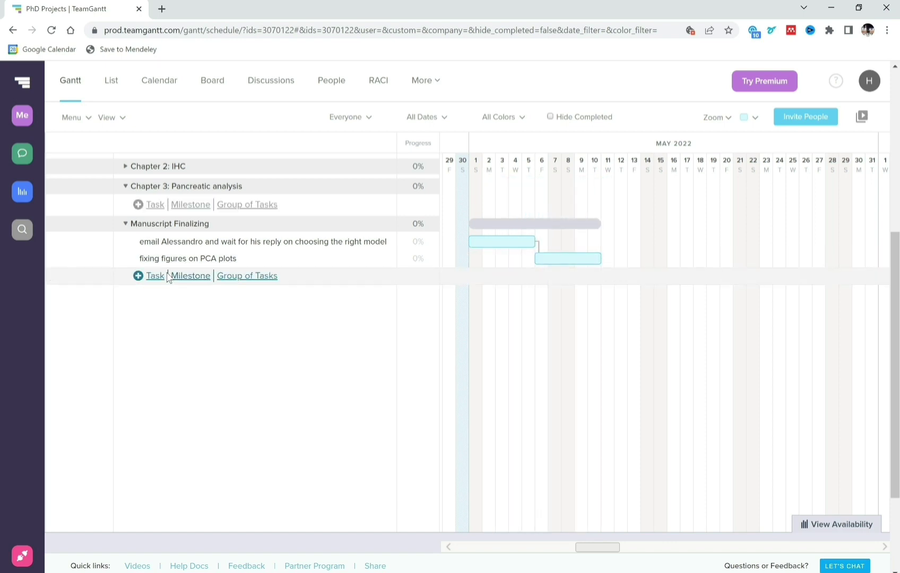
Add 'add supplementary table 1' scheduled May 1–5, then add a 'submit the paper' task
{"action": "left_click", "coordinate": [155, 277]}
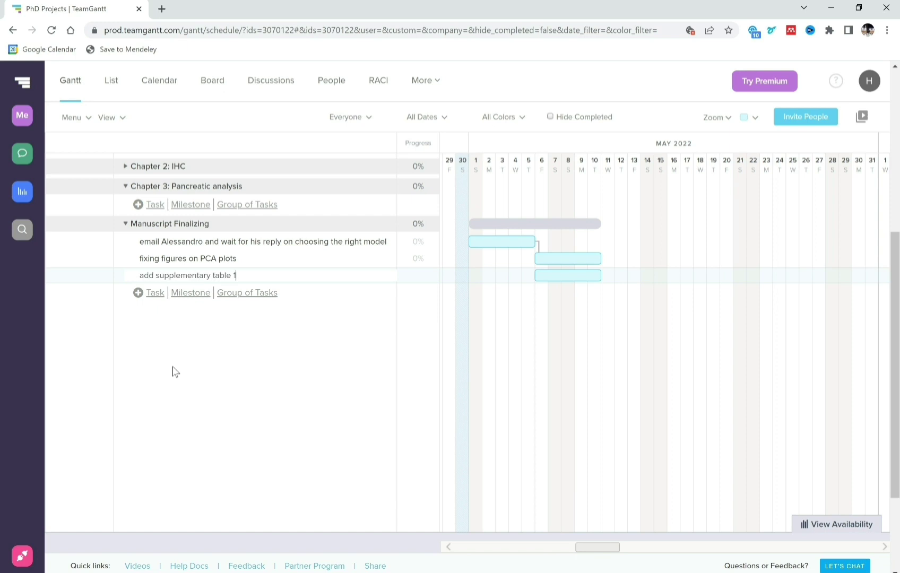
{"action": "key", "text": "Return"}
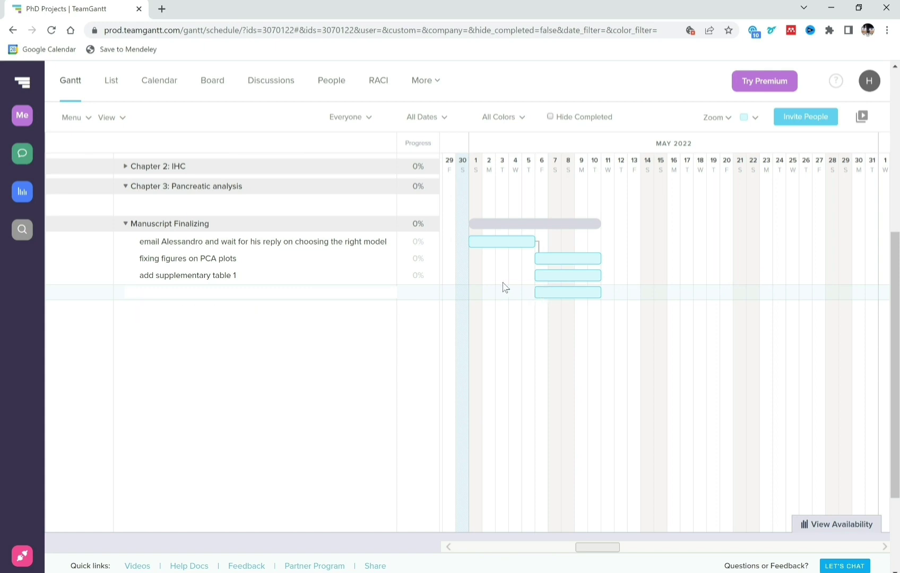
{"action": "left_click_drag", "start_coordinate": [552, 276], "coordinate": [488, 275]}
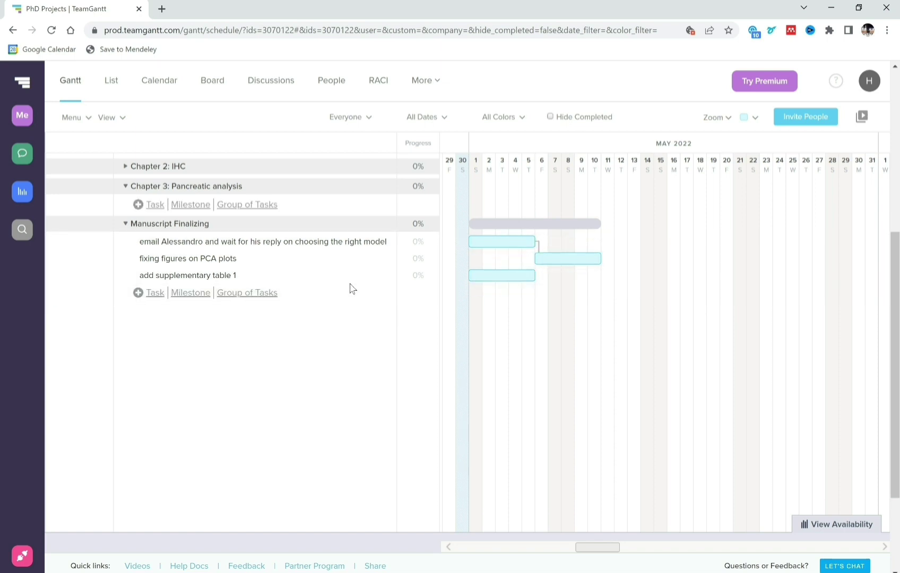
{"action": "left_click", "coordinate": [155, 293]}
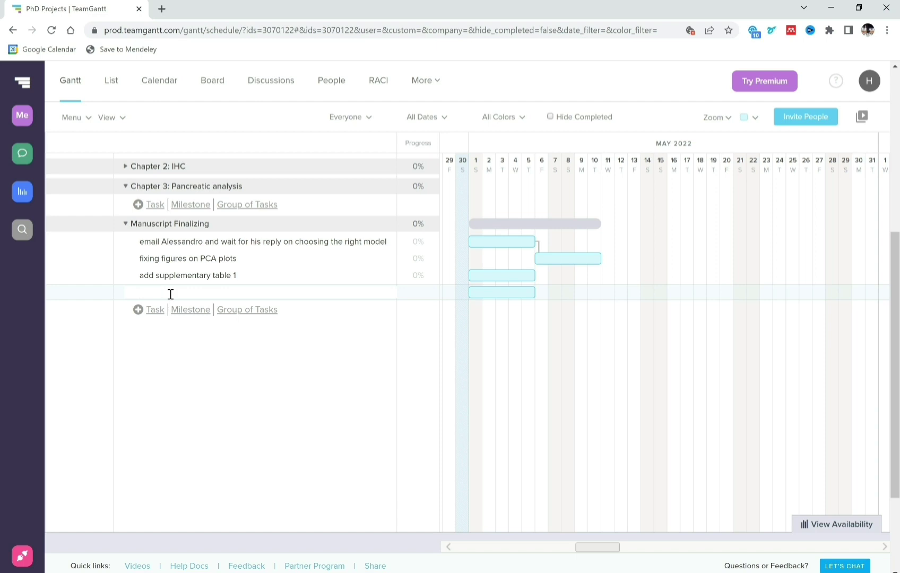
{"action": "type", "text": "submit the paper"}
{"action": "key", "text": "Return"}
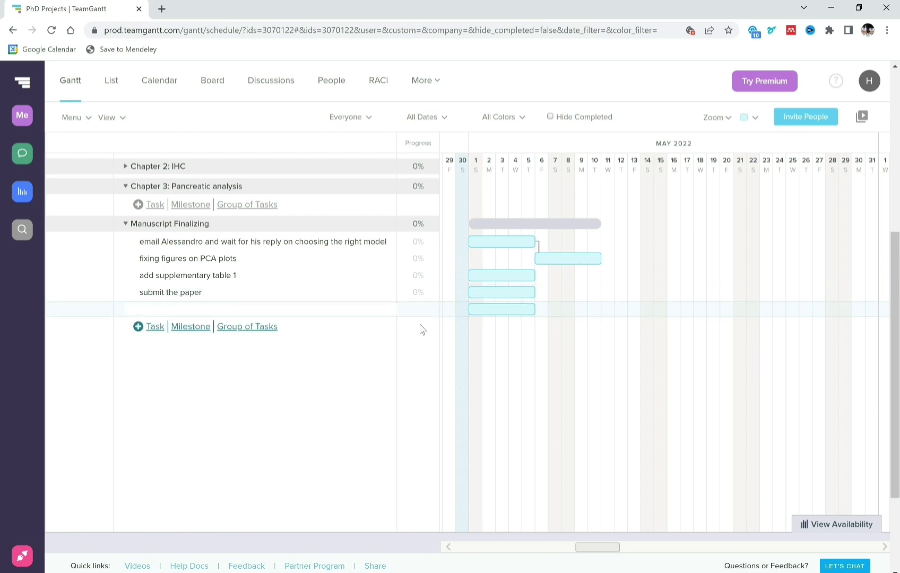
Drop the empty row and link both preceding tasks into 'submit the paper', moving it to May 11–15
{"action": "left_click", "coordinate": [593, 258]}
{"action": "mouse_move", "coordinate": [609, 261]}
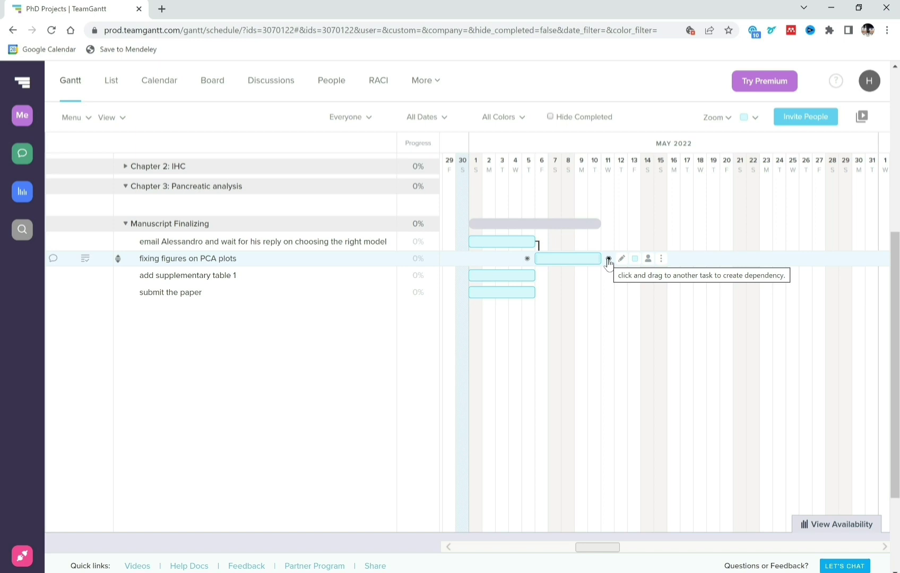
{"action": "left_click_drag", "start_coordinate": [609, 260], "coordinate": [475, 293]}
{"action": "mouse_move", "coordinate": [543, 279]}
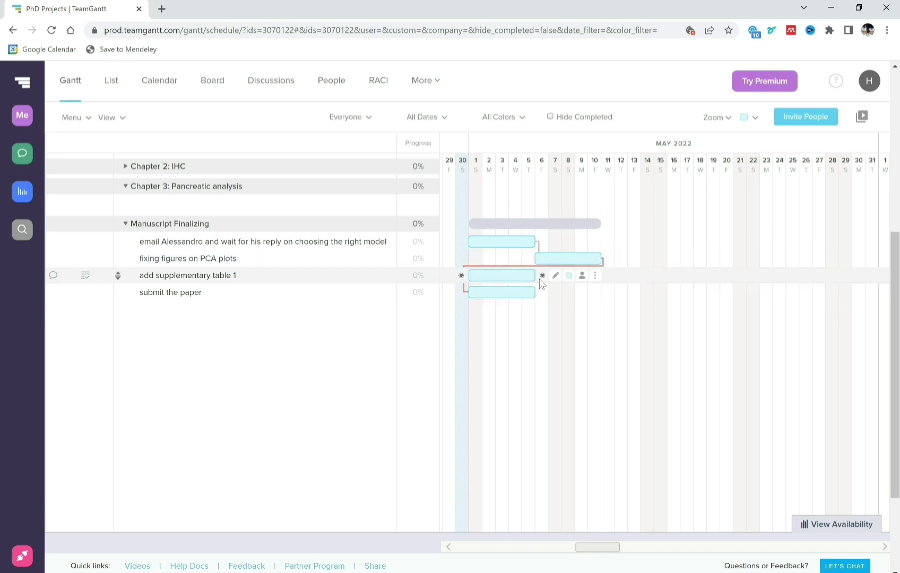
{"action": "left_click_drag", "start_coordinate": [543, 277], "coordinate": [641, 291]}
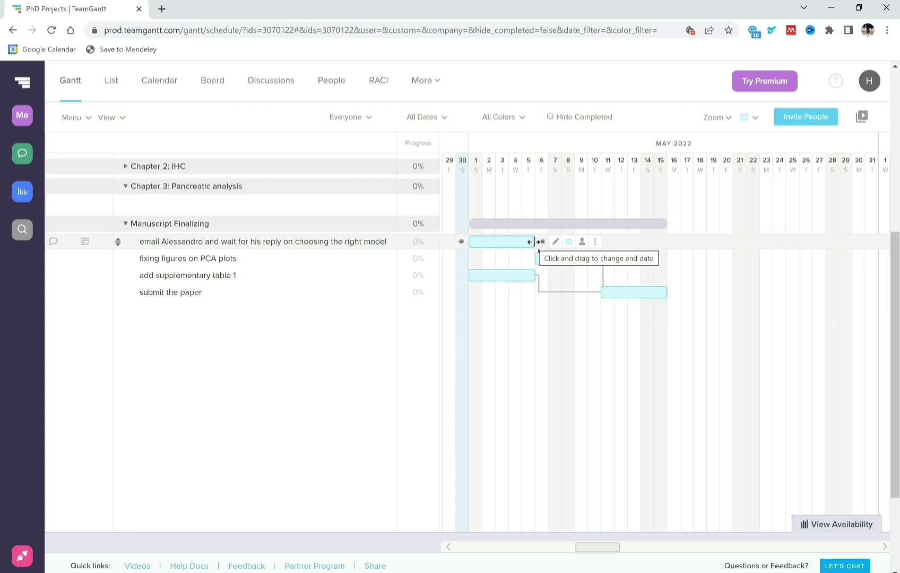
End the email task May 1, and both 'fixing figures on PCA plots' and 'add supplementary table 1' on May 4
{"action": "left_click_drag", "start_coordinate": [534, 241], "coordinate": [628, 241]}
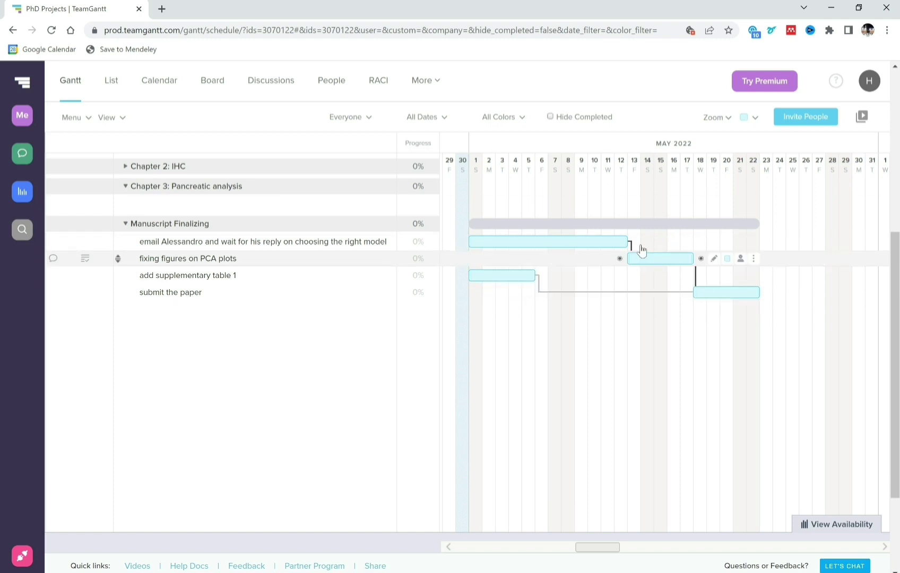
{"action": "left_click_drag", "start_coordinate": [586, 241], "coordinate": [507, 245]}
{"action": "mouse_move", "coordinate": [593, 292]}
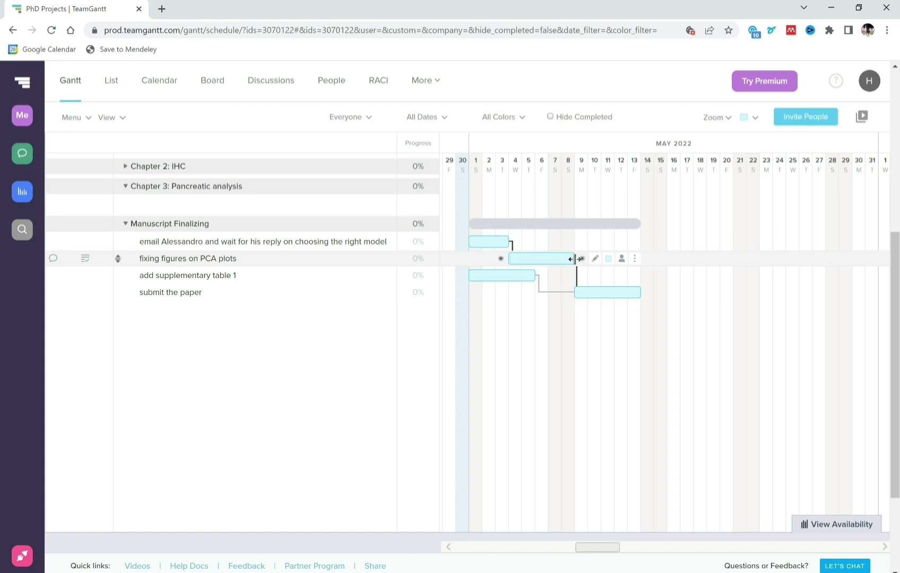
{"action": "left_click_drag", "start_coordinate": [572, 259], "coordinate": [507, 275]}
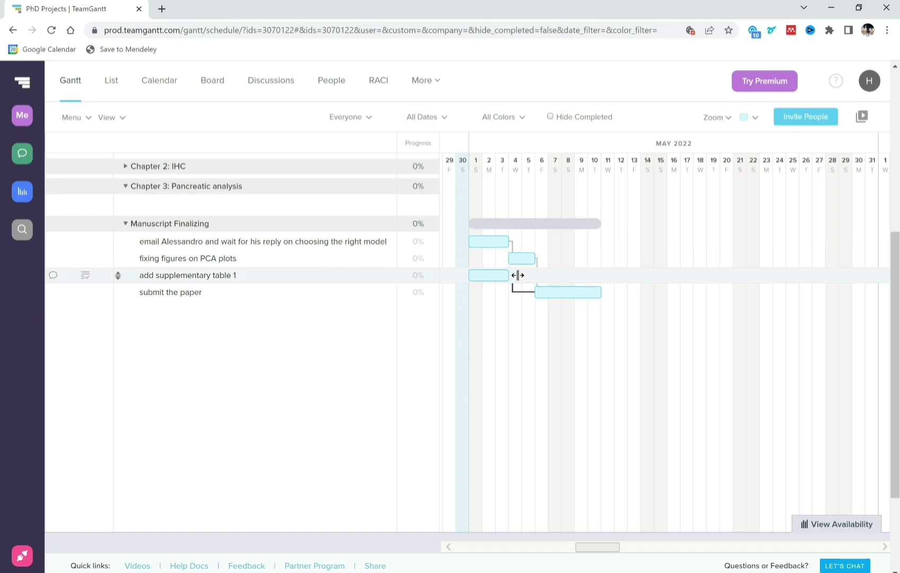
{"action": "left_click_drag", "start_coordinate": [518, 276], "coordinate": [529, 276]}
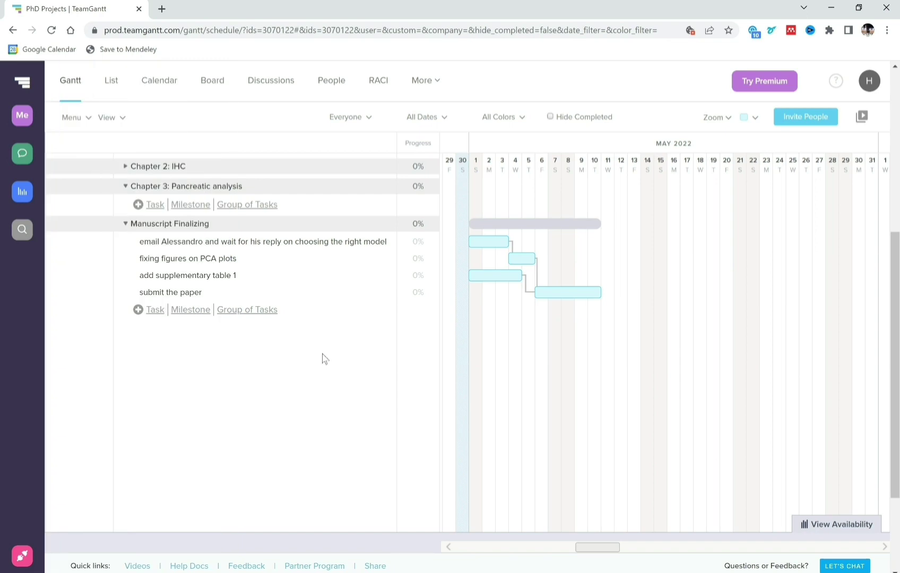
Scroll up to the Chapter 1: Renal Cancer Biomarker manuscript finalizing and submitting tasks
{"action": "scroll", "coordinate": [125, 242], "scroll_direction": "up", "scroll_amount": 10}
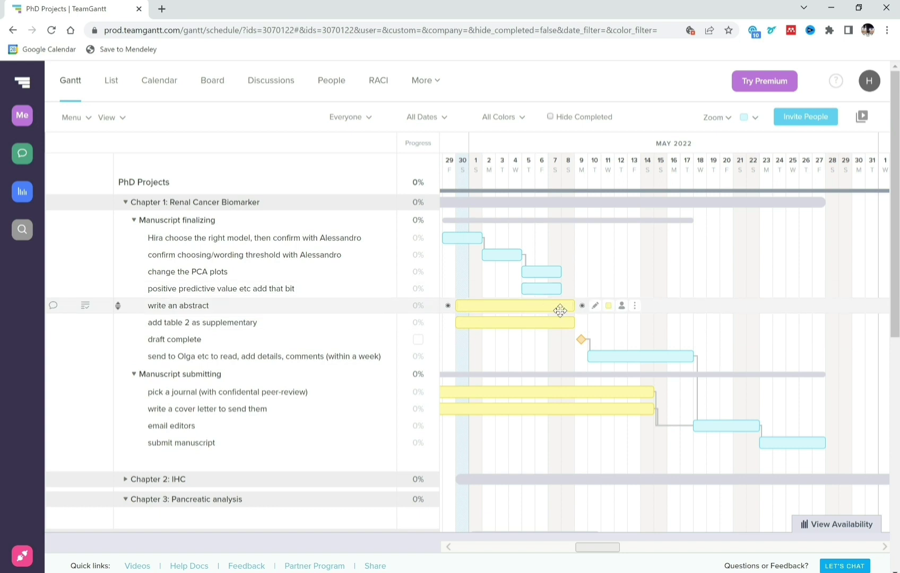
{"action": "mouse_move", "coordinate": [542, 306]}
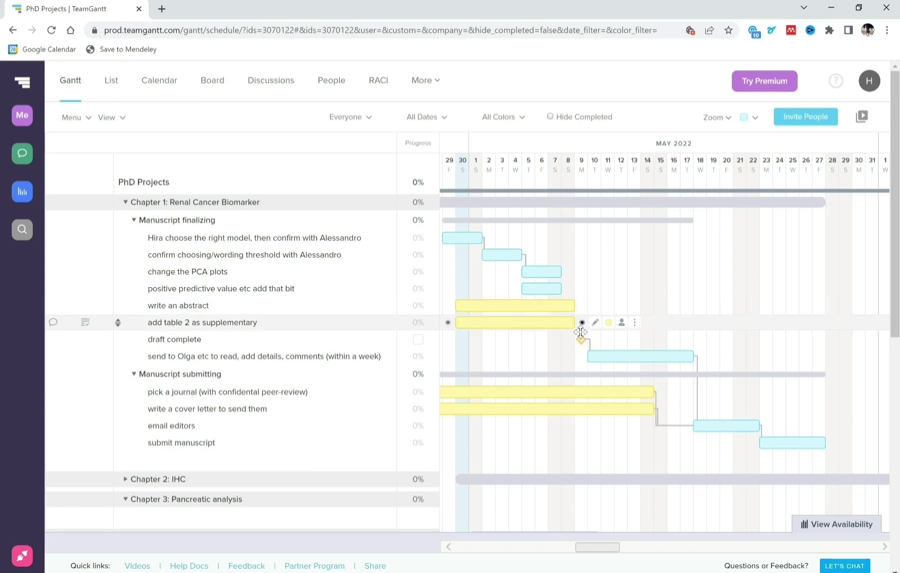
Link the 'positive predictive value' task as predecessor of 'email editors' and 'submit manuscript'
{"action": "scroll", "coordinate": [568, 386], "scroll_direction": "left", "scroll_amount": 3}
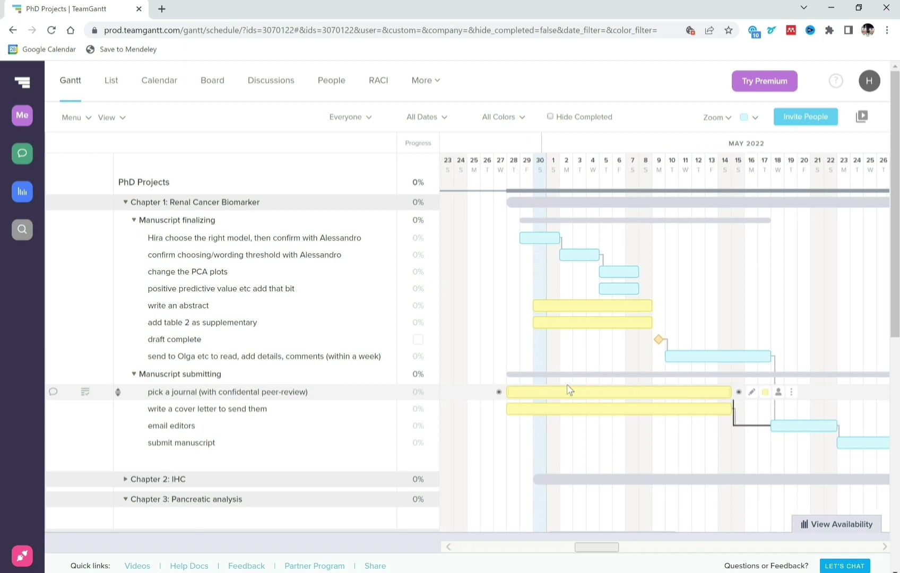
{"action": "scroll", "coordinate": [553, 396], "scroll_direction": "right", "scroll_amount": 2}
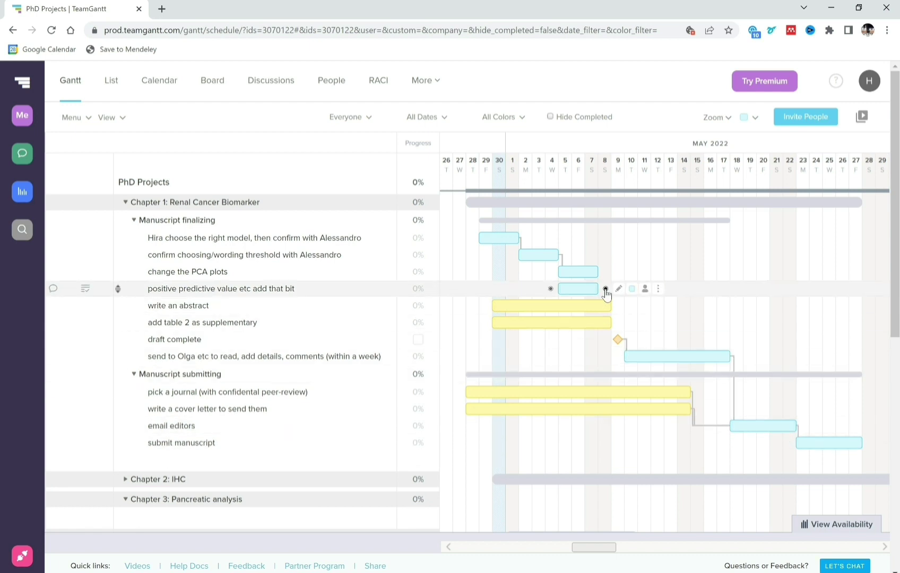
{"action": "left_click_drag", "start_coordinate": [606, 289], "coordinate": [734, 426]}
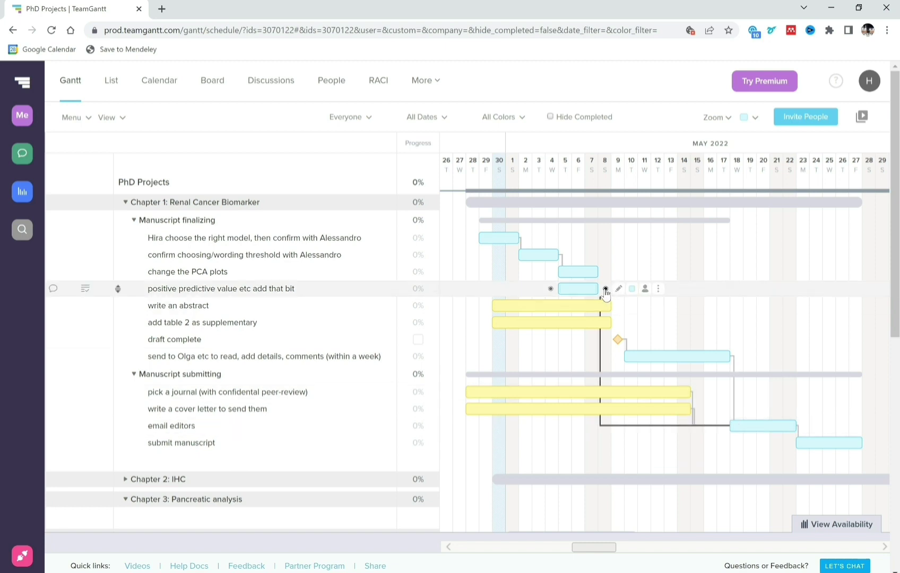
{"action": "left_click_drag", "start_coordinate": [606, 289], "coordinate": [815, 445]}
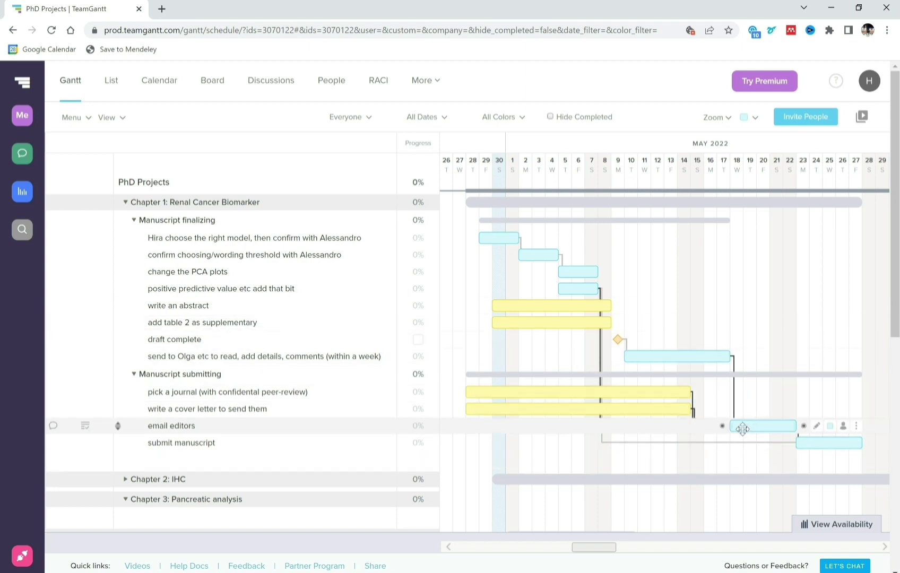
{"action": "mouse_move", "coordinate": [743, 429]}
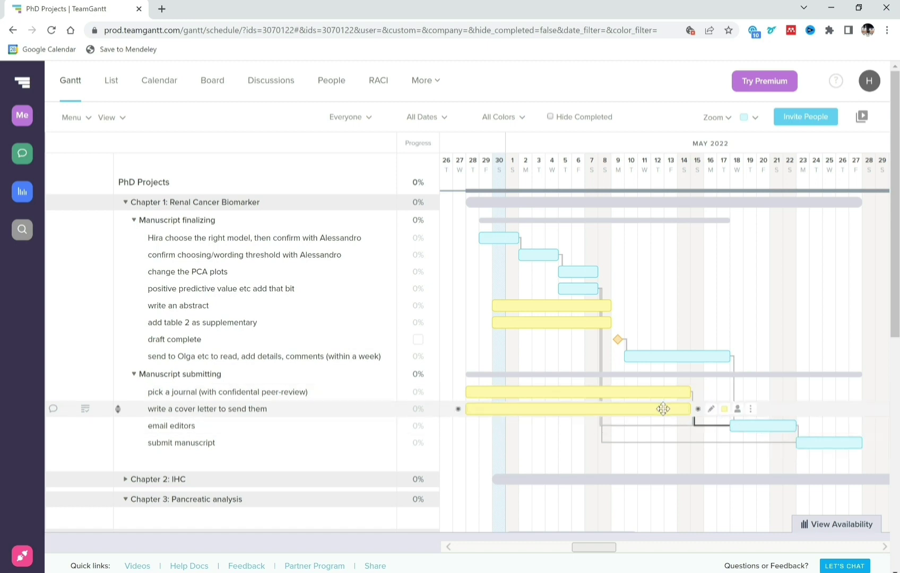
{"action": "mouse_move", "coordinate": [663, 408]}
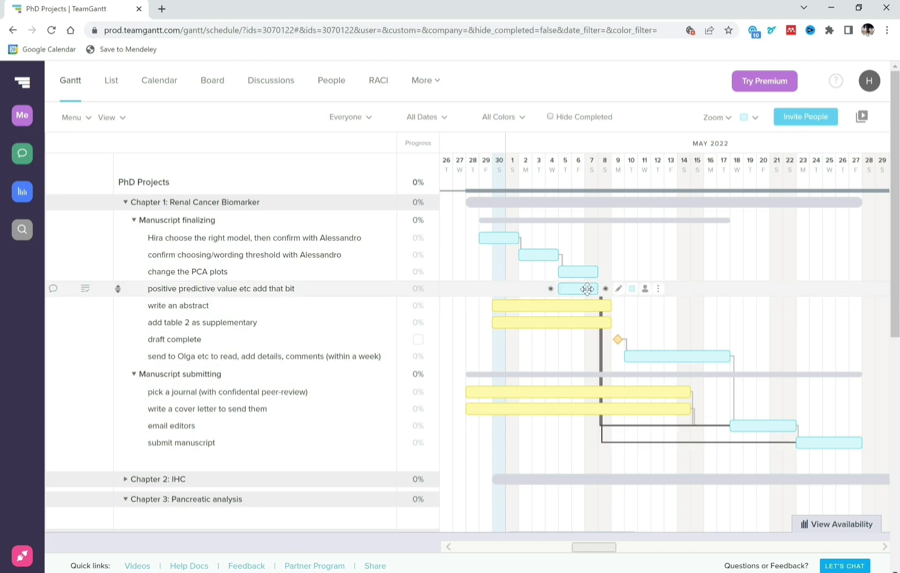
{"action": "mouse_move", "coordinate": [582, 289]}
Remove the positive predictive value links and link 'write an abstract' to email editors and submit manuscript
{"action": "left_click", "coordinate": [606, 290]}
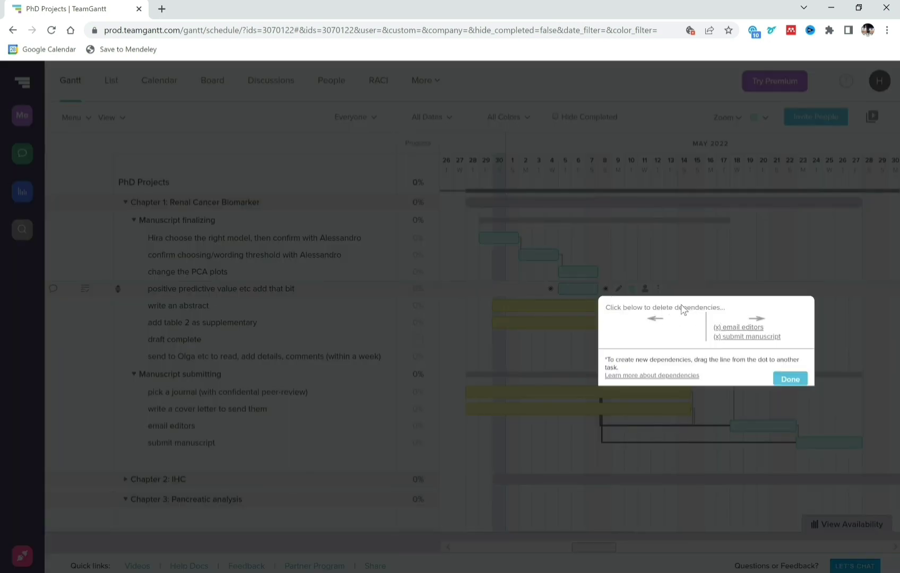
{"action": "left_click", "coordinate": [733, 328]}
{"action": "left_click", "coordinate": [733, 329]}
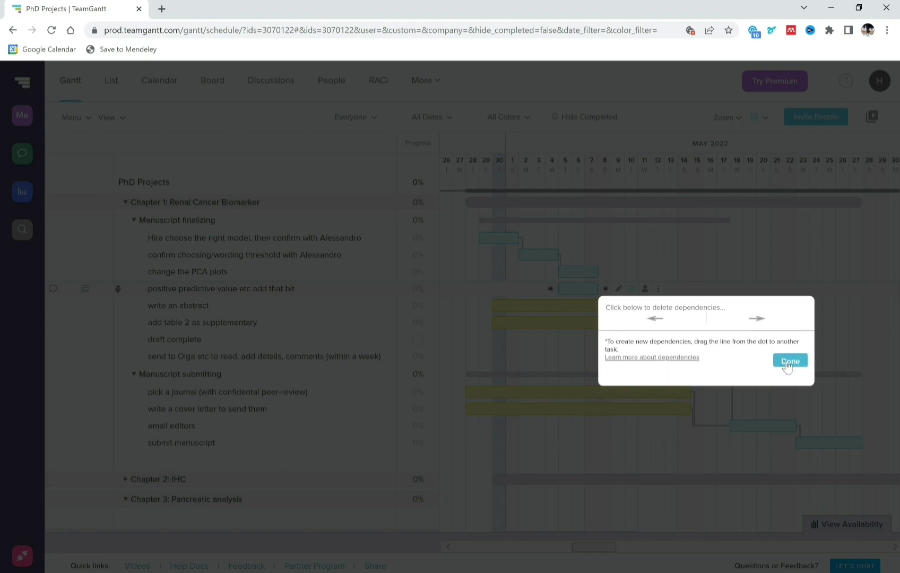
{"action": "left_click", "coordinate": [789, 370]}
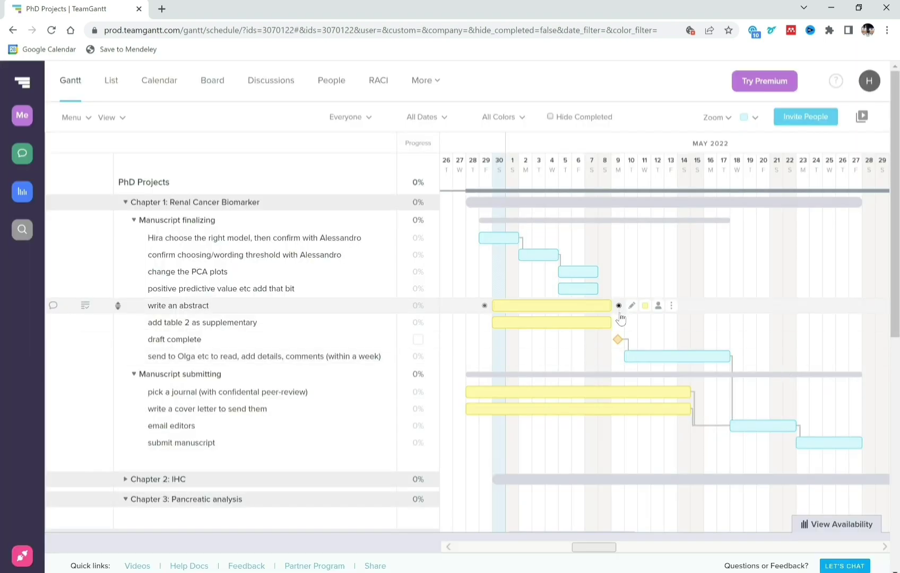
{"action": "left_click_drag", "start_coordinate": [619, 306], "coordinate": [753, 422]}
{"action": "left_click_drag", "start_coordinate": [619, 306], "coordinate": [823, 443]}
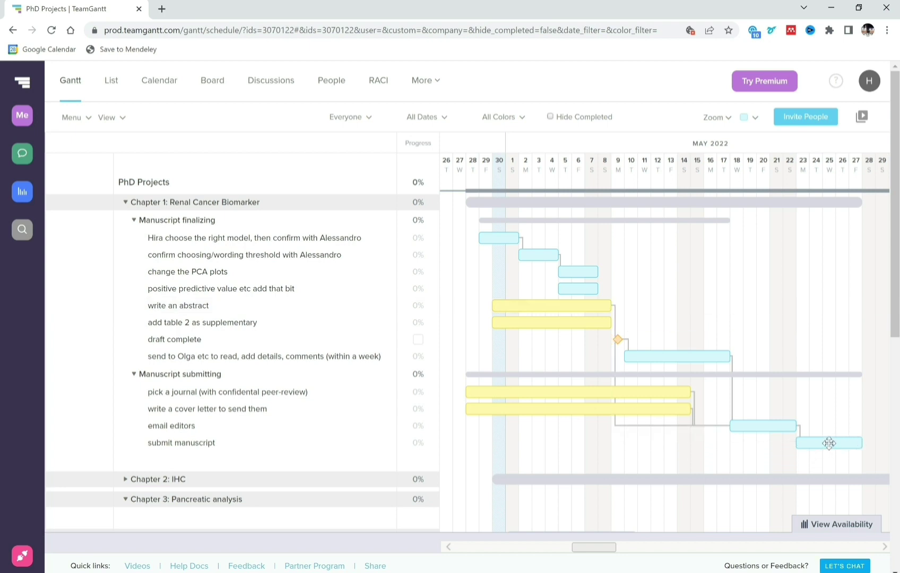
{"action": "scroll", "coordinate": [617, 392], "scroll_direction": "left", "scroll_amount": 2}
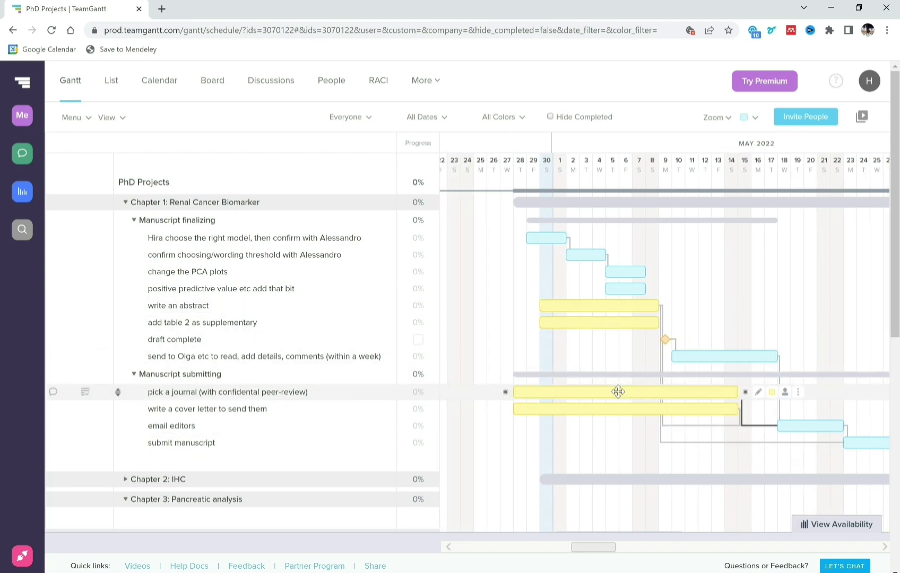
{"action": "scroll", "coordinate": [734, 334], "scroll_direction": "right", "scroll_amount": 2}
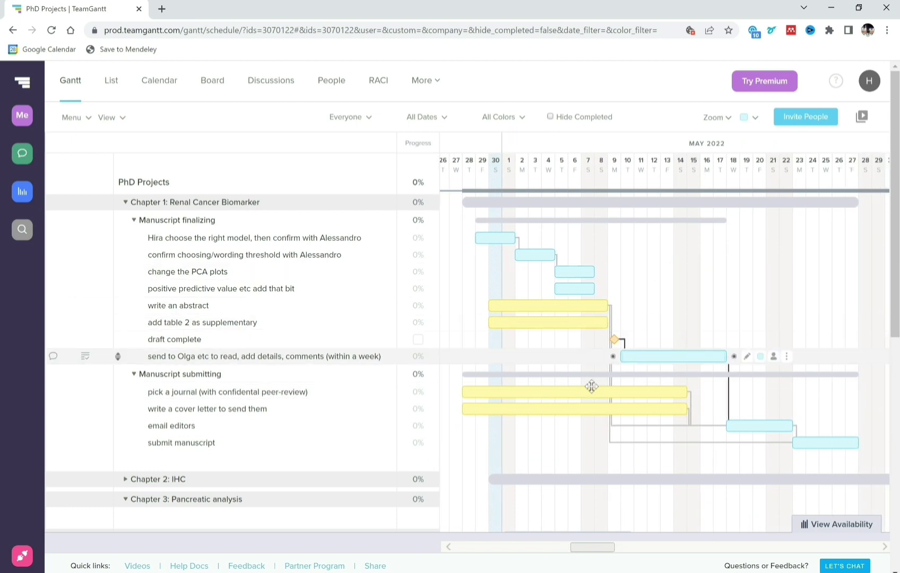
{"action": "scroll", "coordinate": [540, 393], "scroll_direction": "left", "scroll_amount": 1}
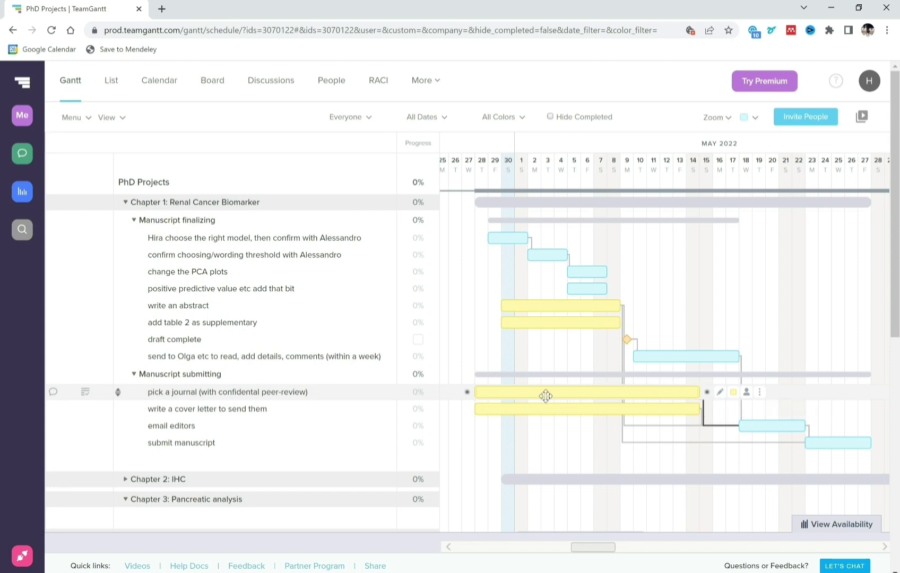
{"action": "mouse_move", "coordinate": [673, 391]}
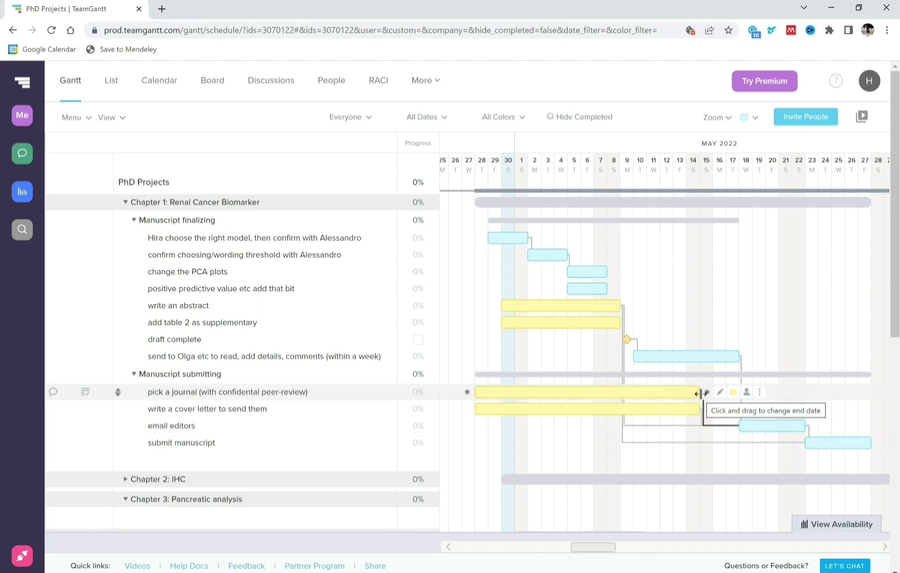
End send-for-comments on May 12, cover letter on May 11, and pick a journal about May 12
{"action": "left_click_drag", "start_coordinate": [699, 410], "coordinate": [807, 406]}
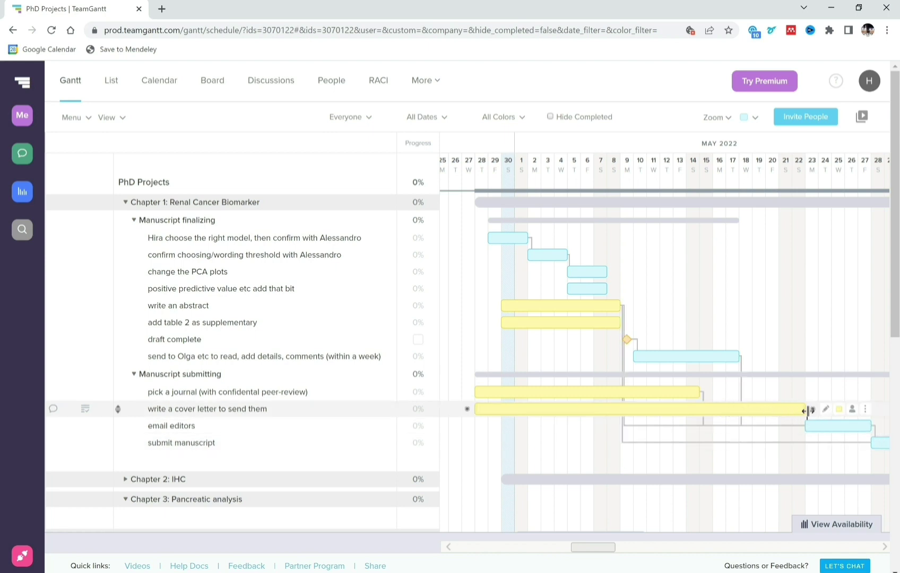
{"action": "left_click_drag", "start_coordinate": [806, 410], "coordinate": [732, 410]}
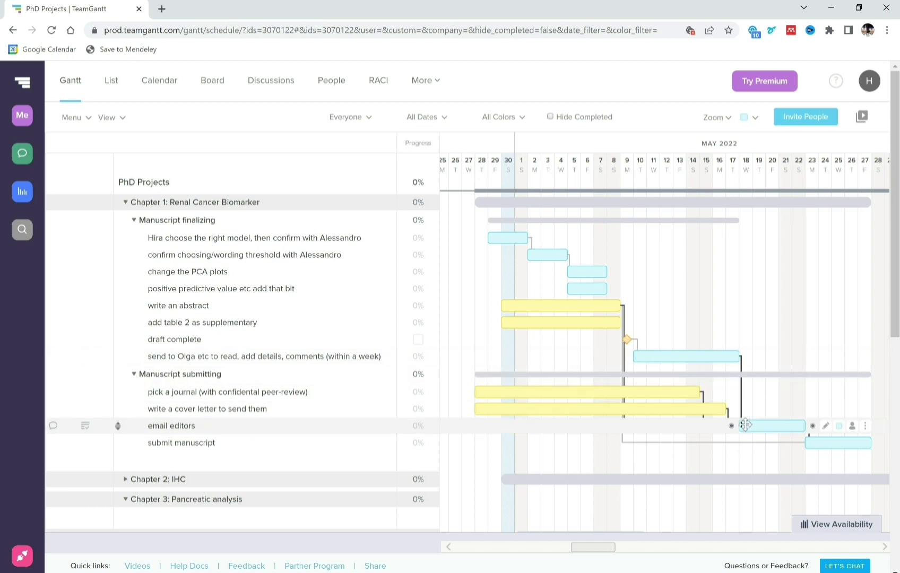
{"action": "mouse_move", "coordinate": [745, 428]}
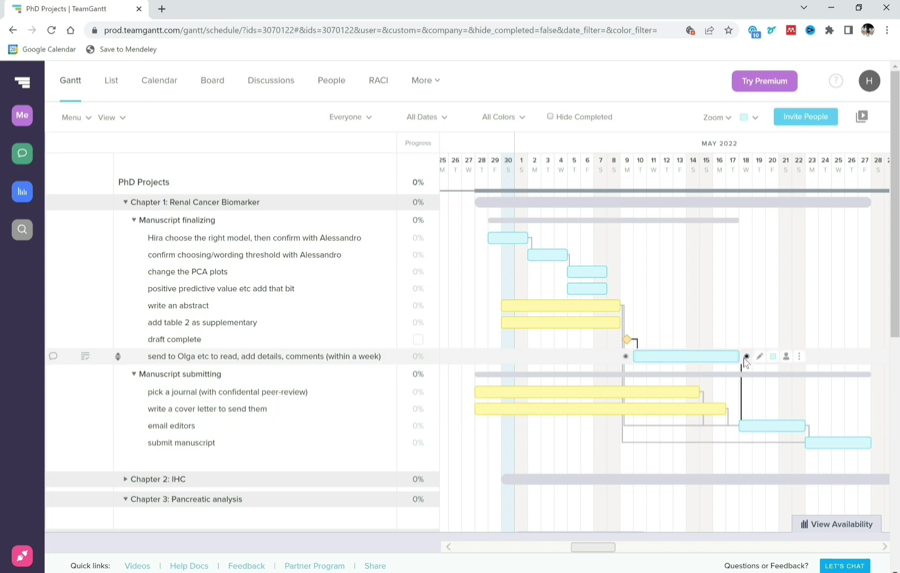
{"action": "left_click_drag", "start_coordinate": [738, 356], "coordinate": [791, 356]}
{"action": "mouse_move", "coordinate": [724, 408]}
{"action": "left_mouse_down"}
{"action": "mouse_move", "coordinate": [827, 416]}
{"action": "mouse_move", "coordinate": [726, 412]}
{"action": "left_mouse_up"}
{"action": "left_click_drag", "start_coordinate": [792, 358], "coordinate": [672, 357]}
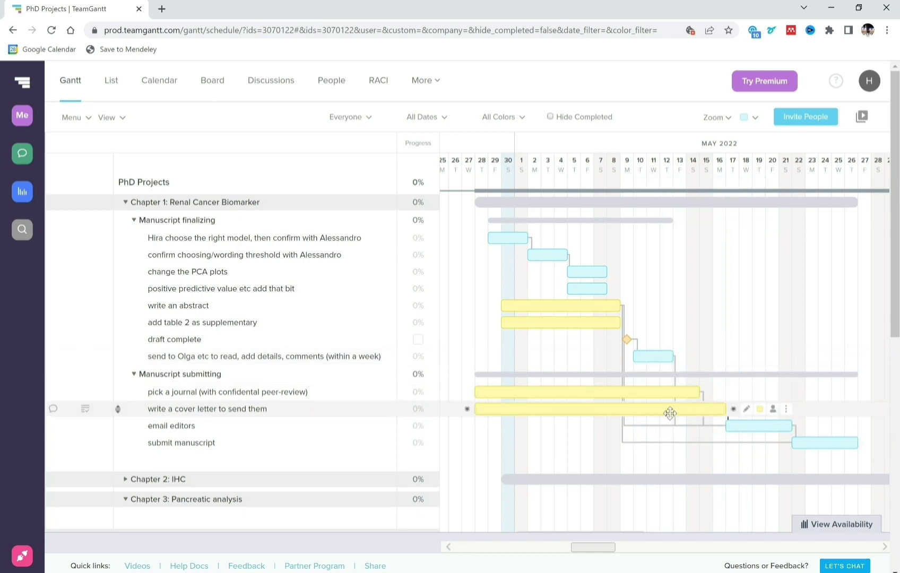
{"action": "mouse_move", "coordinate": [701, 411]}
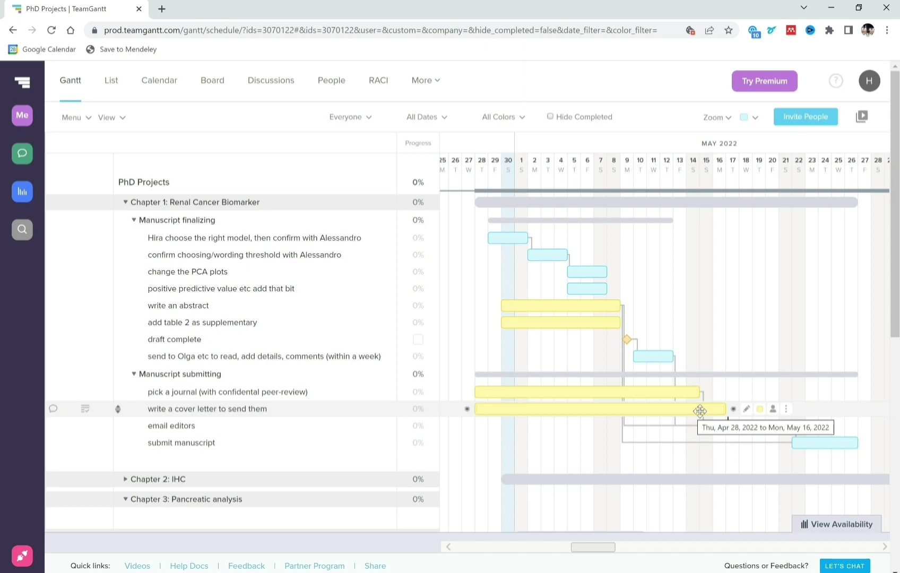
{"action": "left_click_drag", "start_coordinate": [725, 411], "coordinate": [662, 410]}
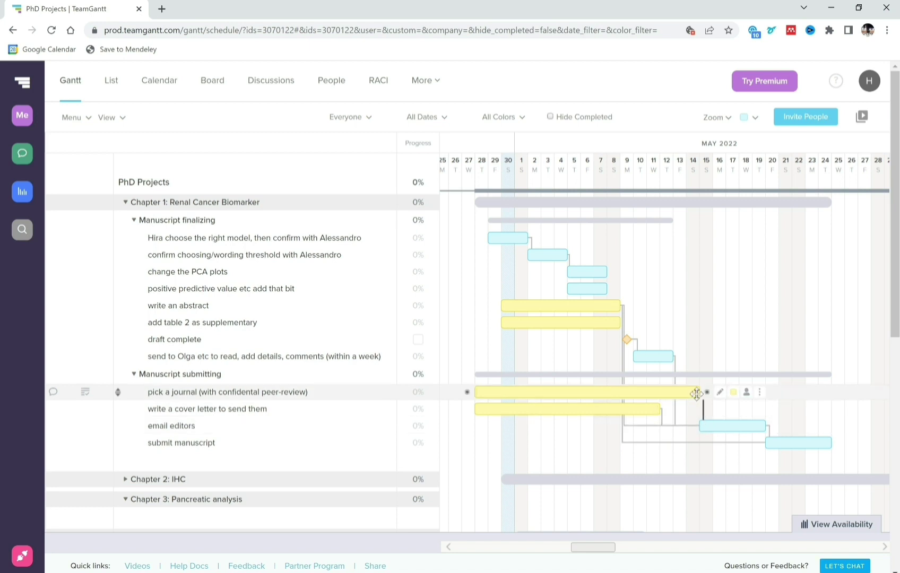
{"action": "left_click_drag", "start_coordinate": [698, 392], "coordinate": [658, 394]}
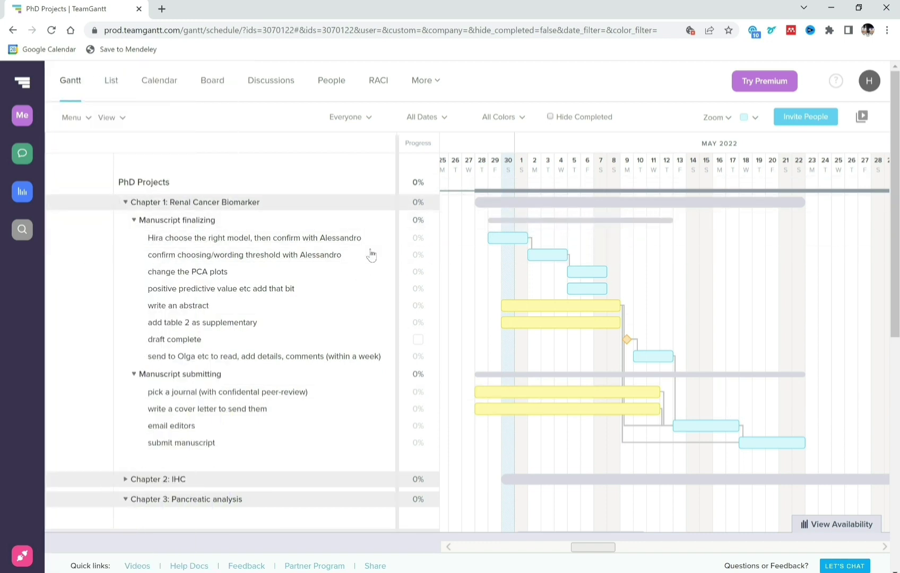
Try 50% then 60% progress on the first task, then clear it and check its details
{"action": "left_click", "coordinate": [417, 240]}
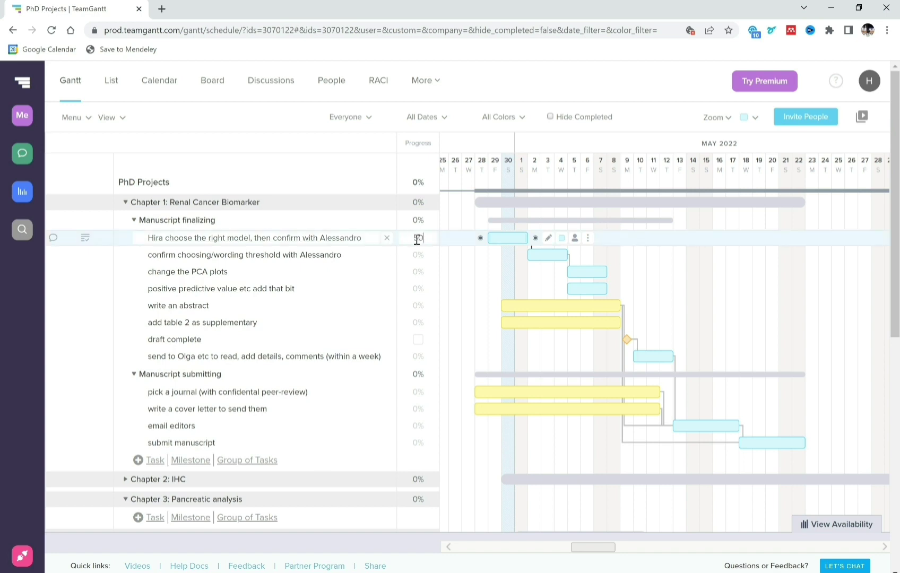
{"action": "type", "text": "50"}
{"action": "key", "text": "Return"}
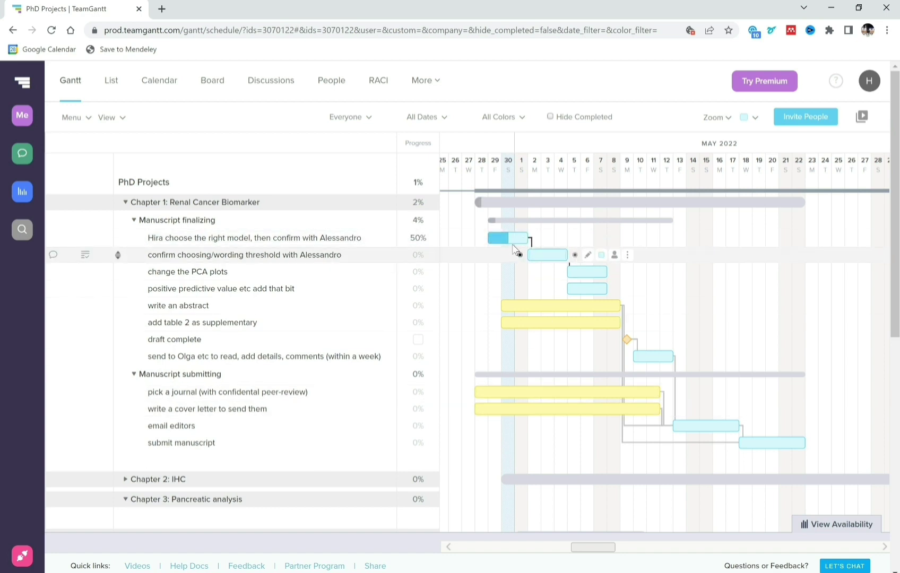
{"action": "left_click", "coordinate": [420, 238]}
{"action": "type", "text": "60"}
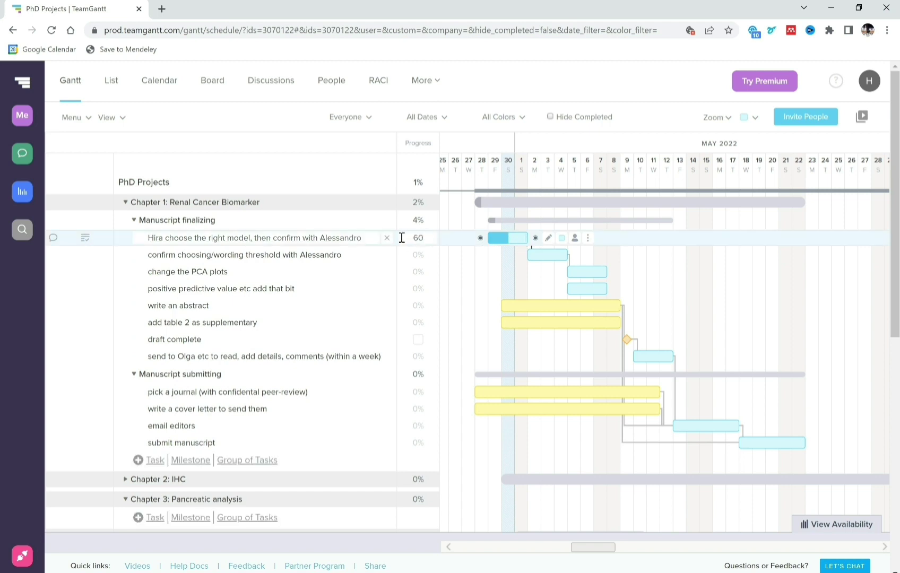
{"action": "key", "text": "Return"}
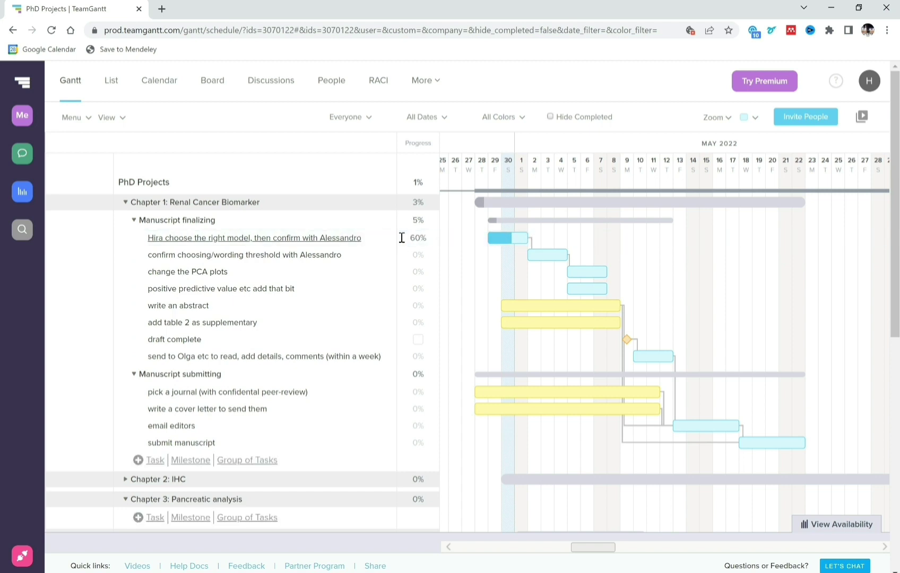
{"action": "left_click", "coordinate": [432, 239]}
{"action": "key", "text": "BackSpace"}
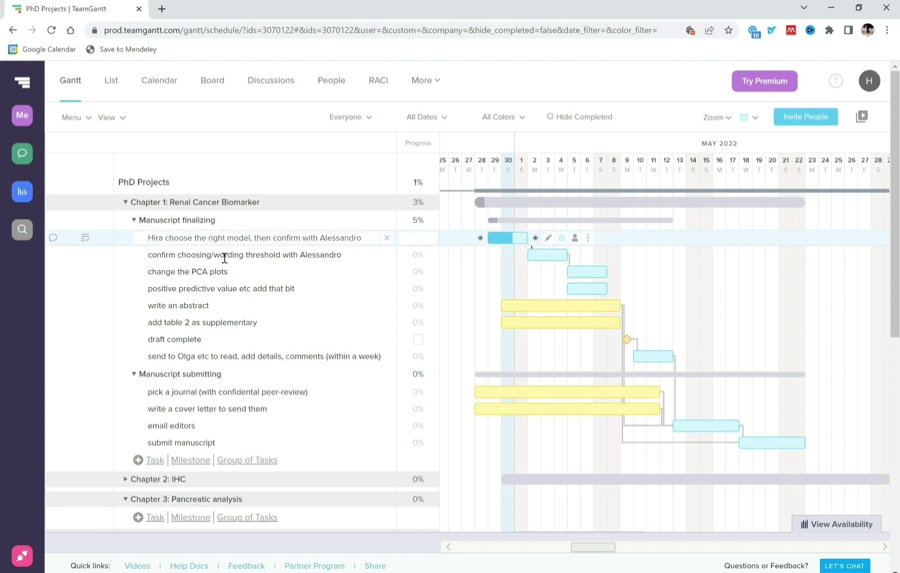
{"action": "left_click", "coordinate": [85, 238]}
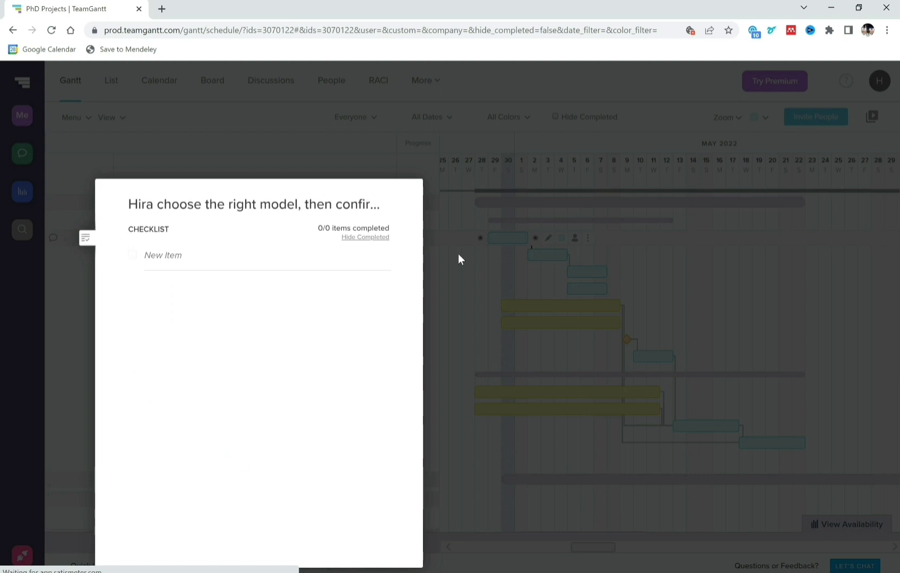
{"action": "left_click", "coordinate": [452, 238]}
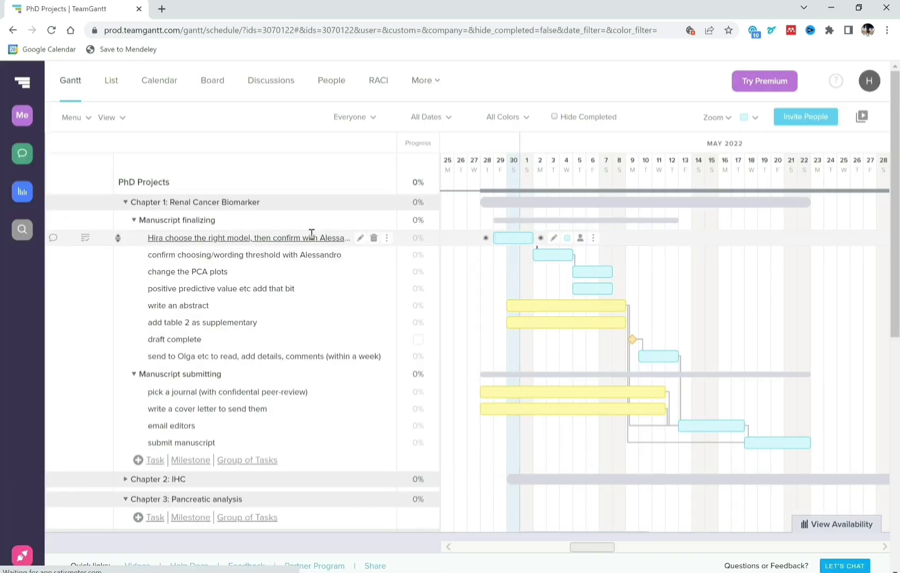
Set the first task's progress to 100% and hide completed tasks
{"action": "left_click", "coordinate": [388, 239]}
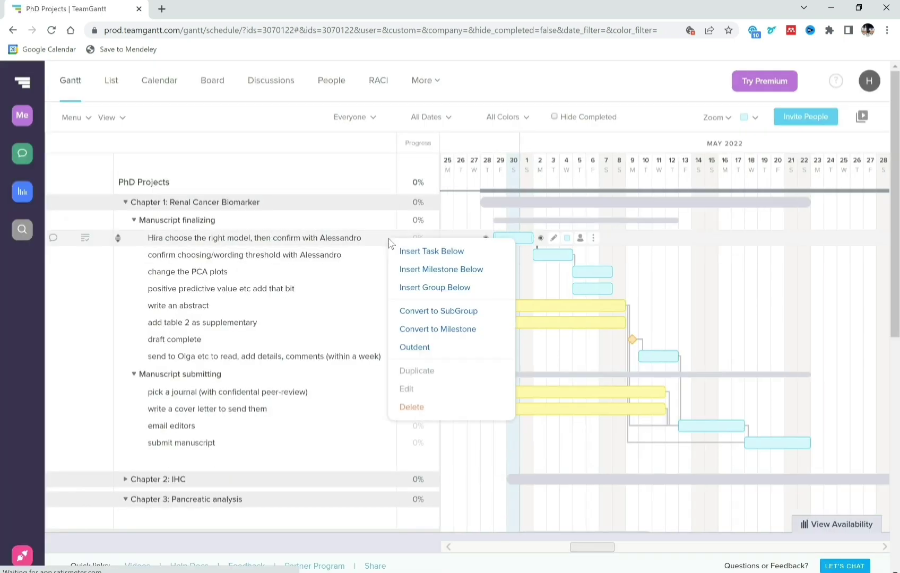
{"action": "left_click", "coordinate": [426, 241]}
{"action": "type", "text": "1"}
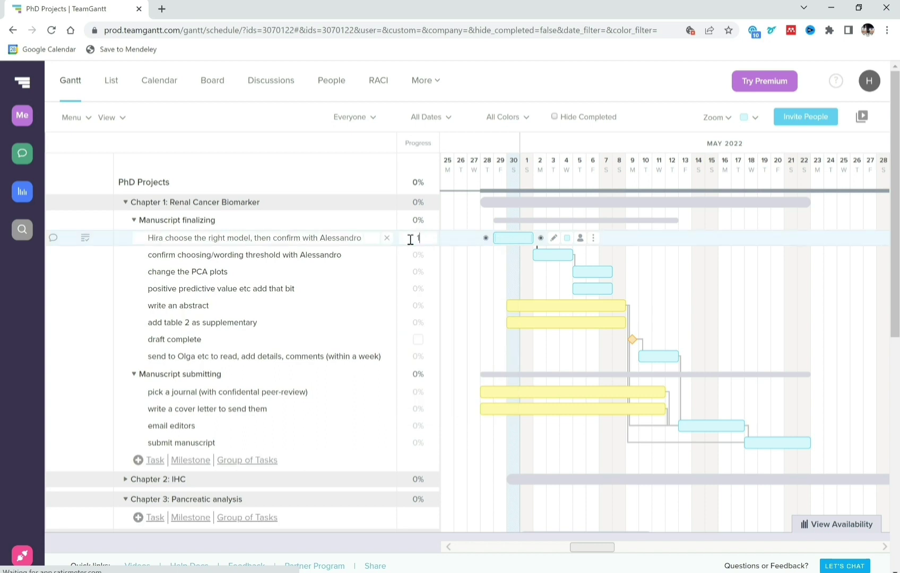
{"action": "type", "text": "00"}
{"action": "key", "text": "Return"}
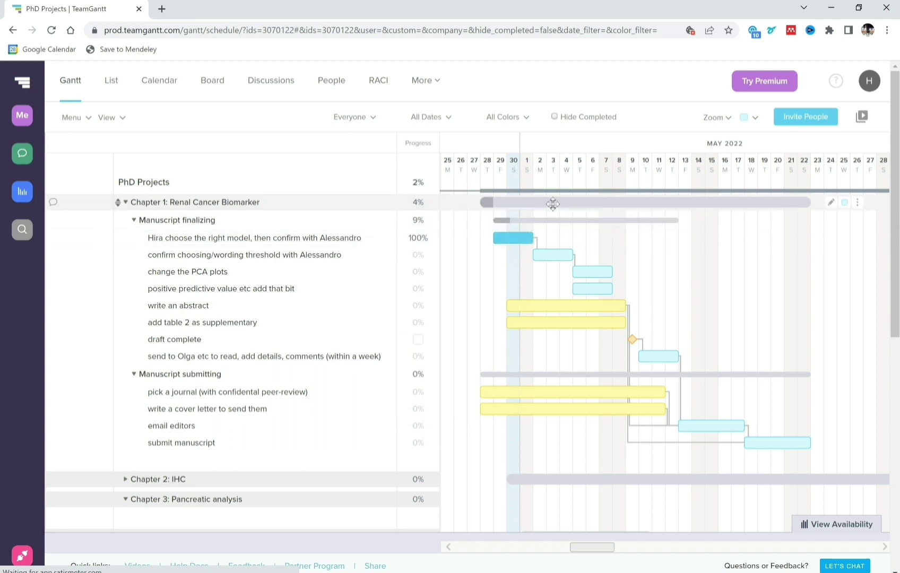
{"action": "left_click", "coordinate": [555, 117]}
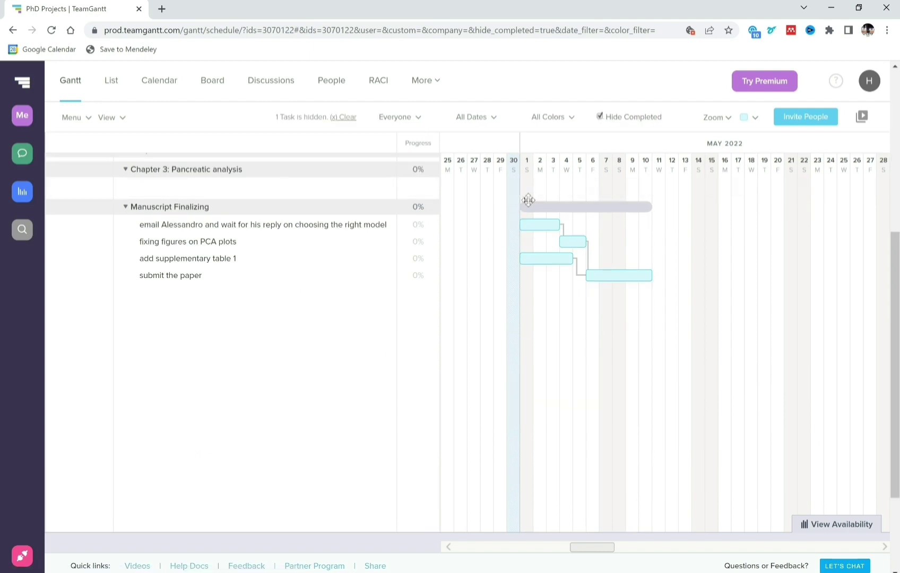
Turn off Hide Completed so the 100%-done model-choice task reappears
{"action": "scroll", "coordinate": [527, 200], "scroll_direction": "up", "scroll_amount": 5}
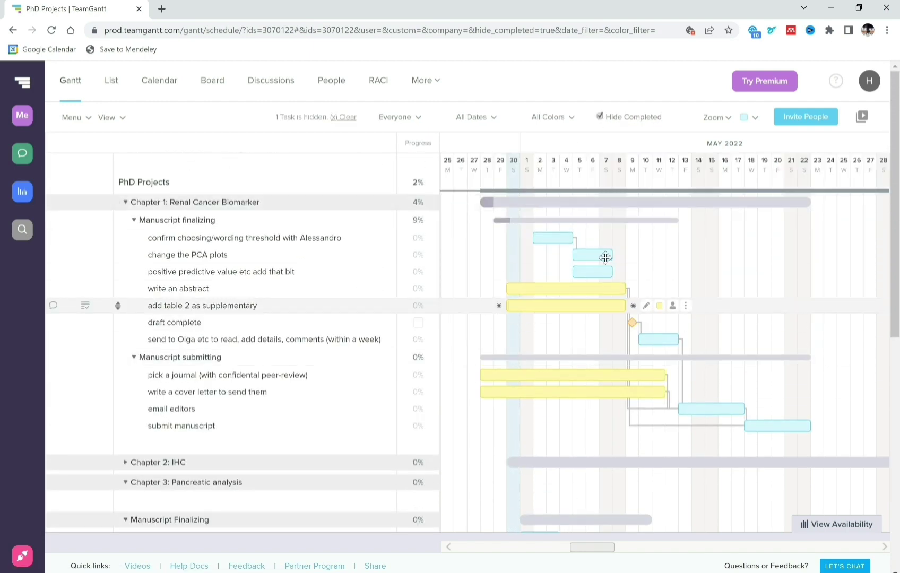
{"action": "left_click", "coordinate": [600, 117]}
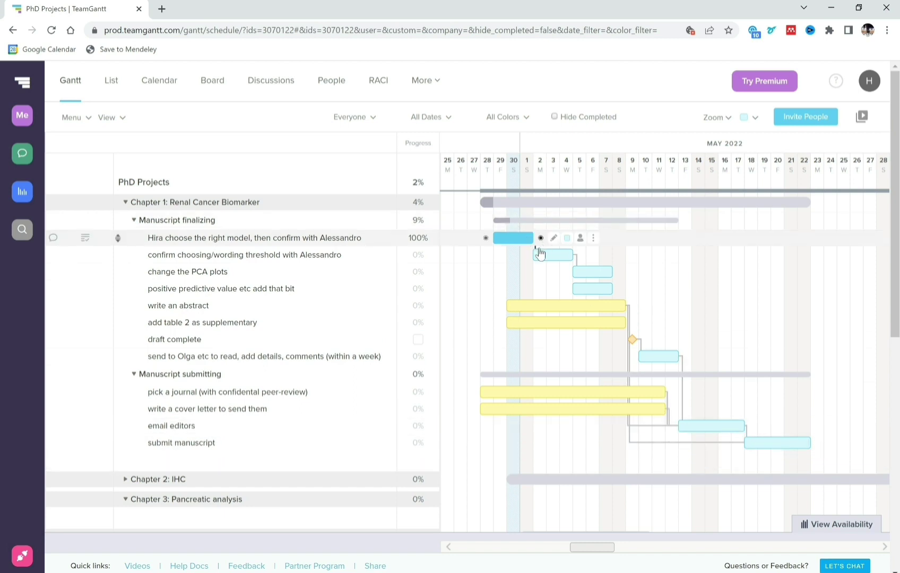
Collapse the Chapter 2: IHC and lower Manuscript Finalizing groups, returning to Chapter 1's tasks
{"action": "scroll", "coordinate": [759, 392], "scroll_direction": "down", "scroll_amount": 6}
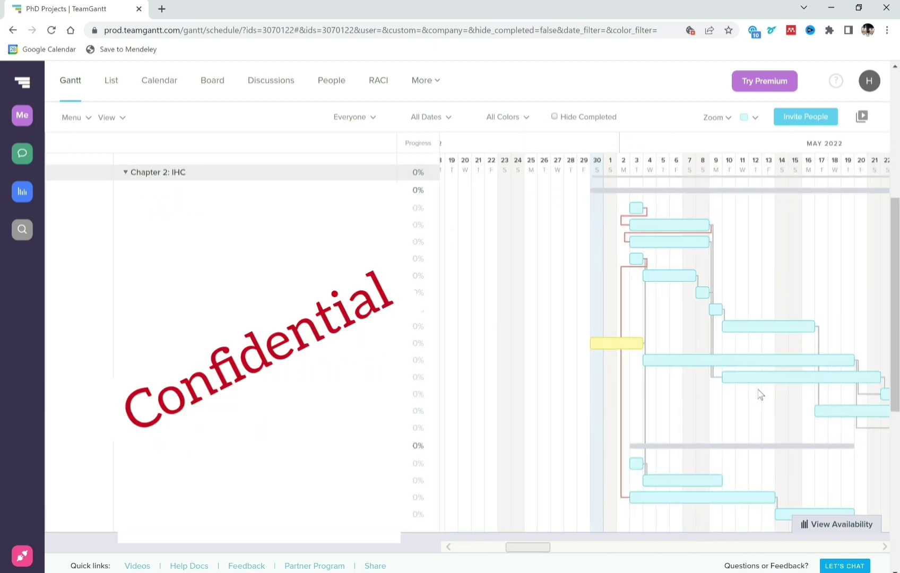
{"action": "scroll", "coordinate": [760, 392], "scroll_direction": "right", "scroll_amount": 3}
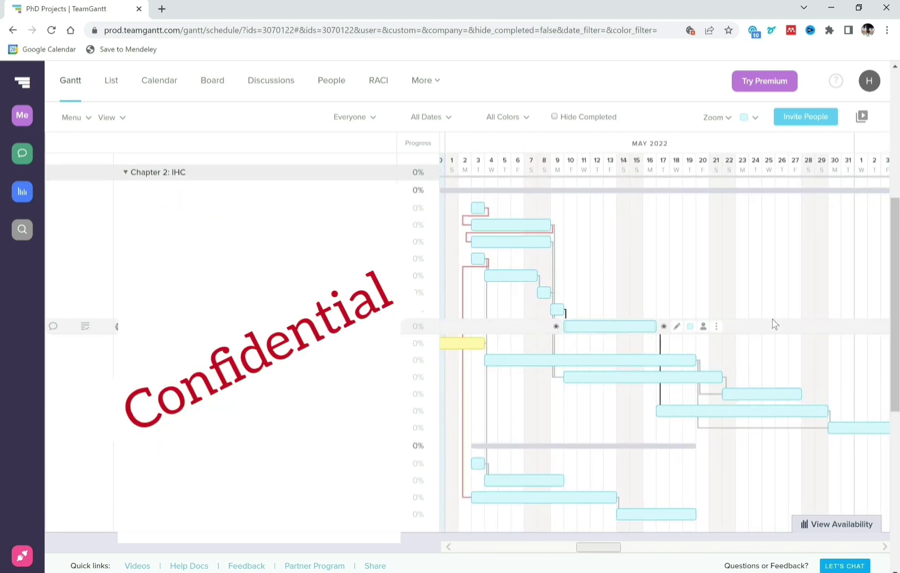
{"action": "scroll", "coordinate": [743, 322], "scroll_direction": "left", "scroll_amount": 1}
{"action": "scroll", "coordinate": [584, 313], "scroll_direction": "right", "scroll_amount": 1}
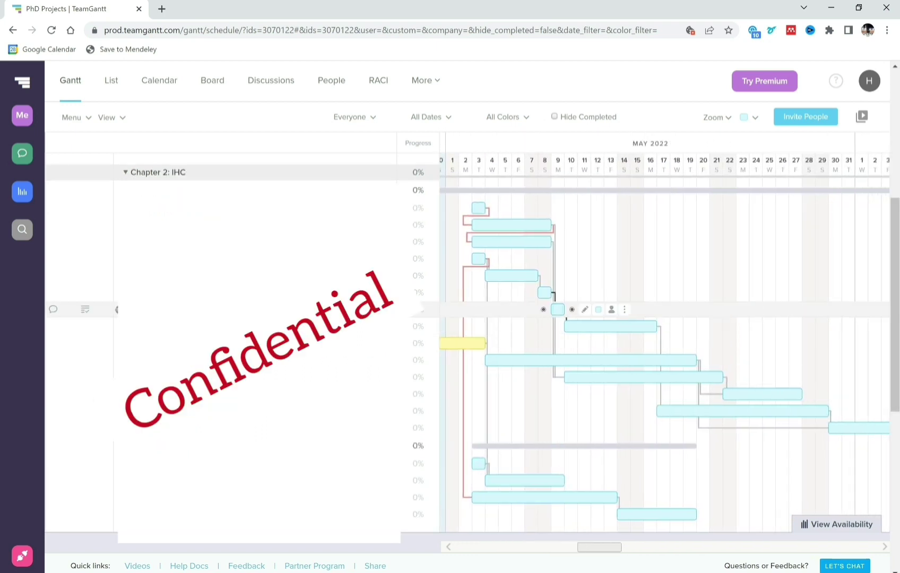
{"action": "left_click", "coordinate": [126, 173]}
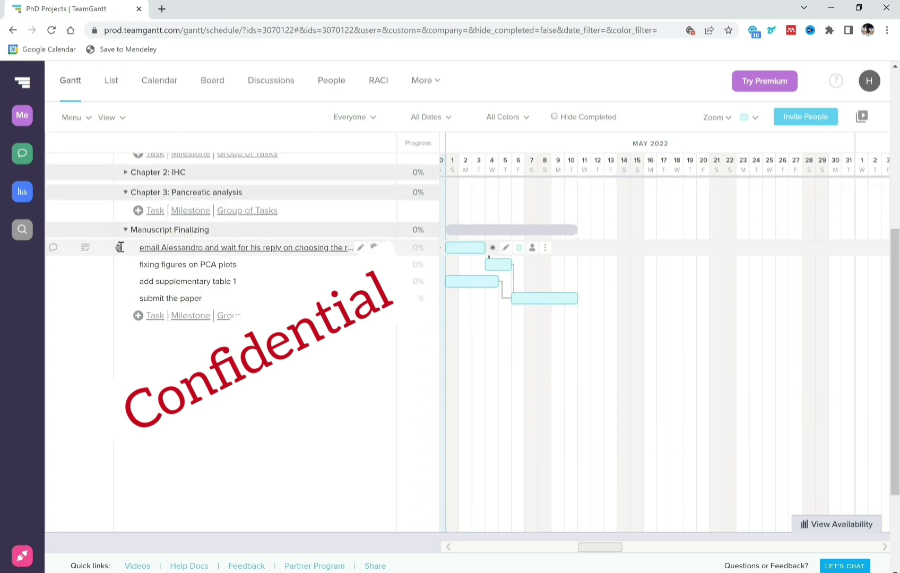
{"action": "left_click", "coordinate": [126, 229]}
{"action": "scroll", "coordinate": [307, 260], "scroll_direction": "up", "scroll_amount": 6}
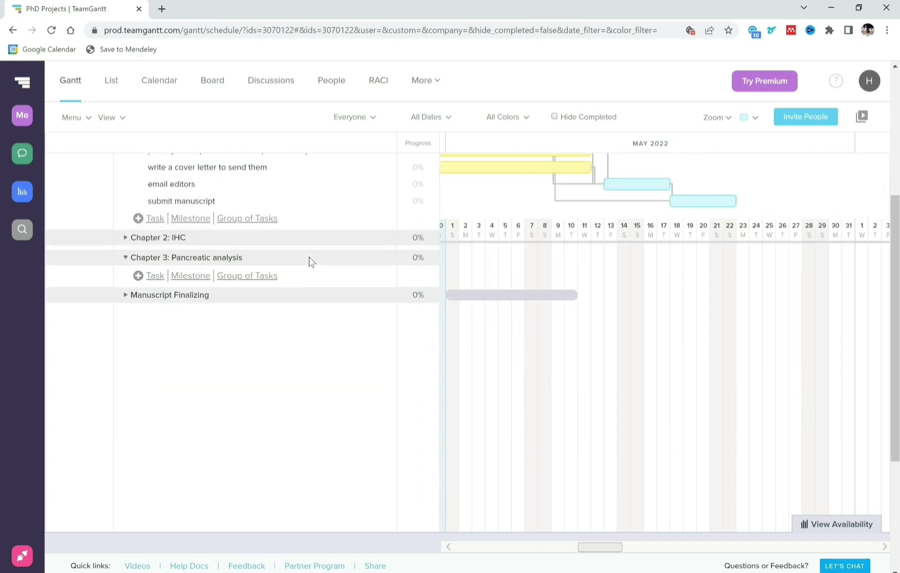
{"action": "scroll", "coordinate": [621, 354], "scroll_direction": "left", "scroll_amount": 3}
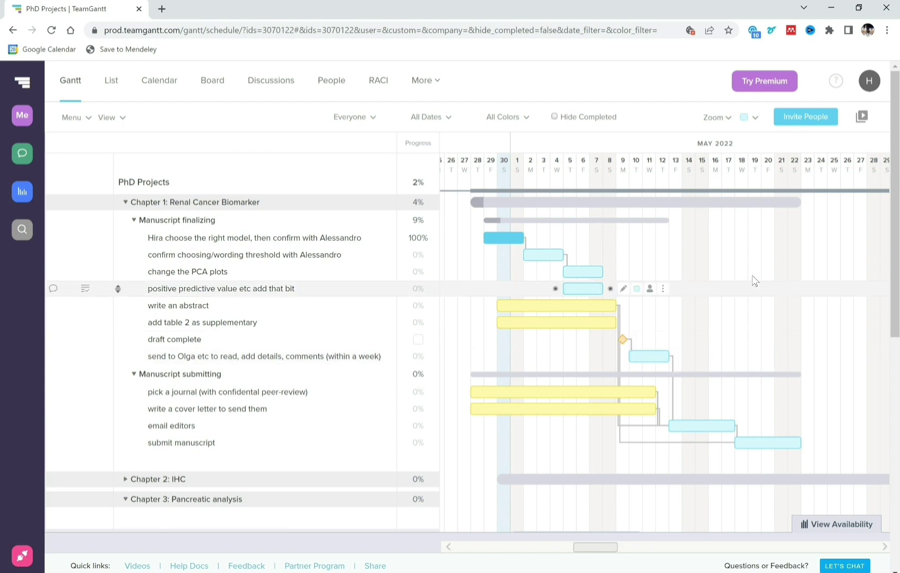